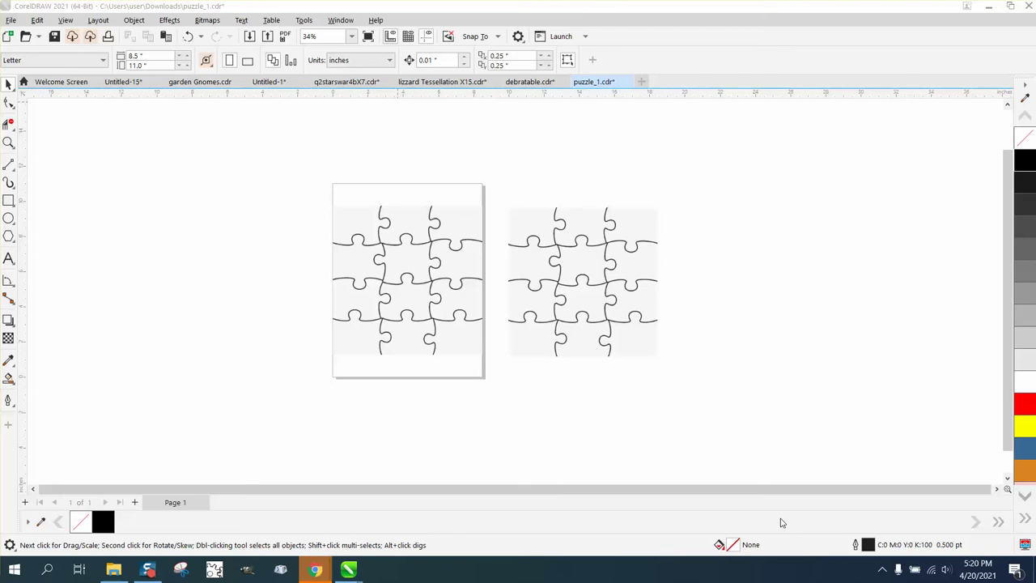
Step: Trace the left puzzle bitmap with Outline Trace > Clipart and accept the PowerTRACE result
{"action": "left_click", "coordinate": [8, 143]}
{"action": "left_click_drag", "start_coordinate": [311, 215], "coordinate": [724, 401]}
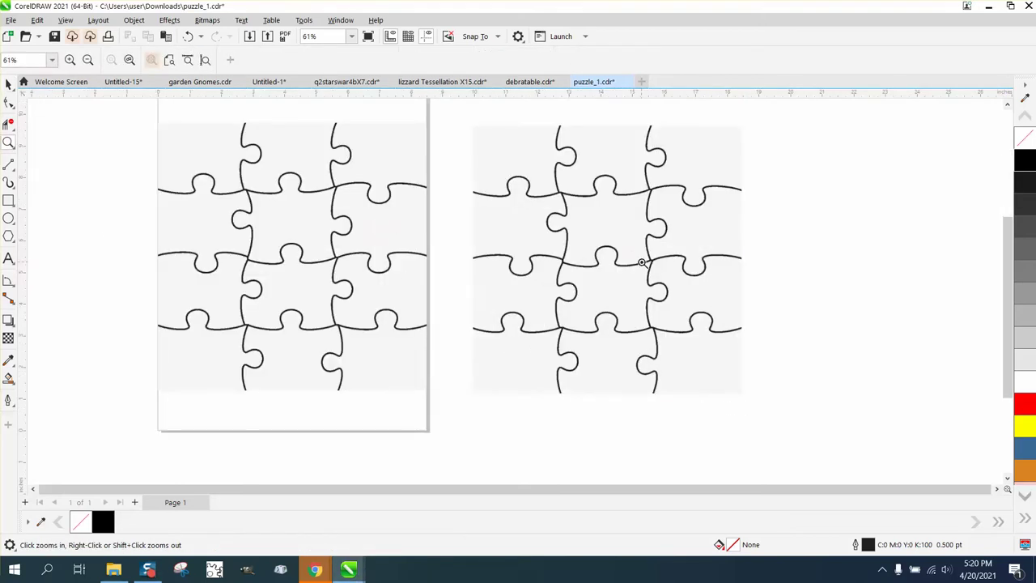
{"action": "left_click", "coordinate": [7, 85]}
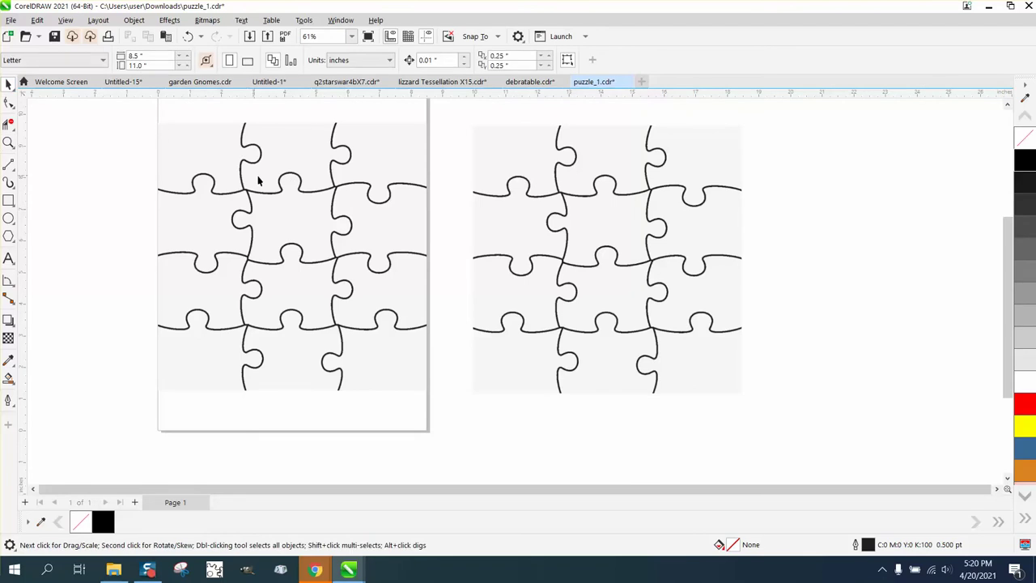
{"action": "left_click", "coordinate": [262, 197]}
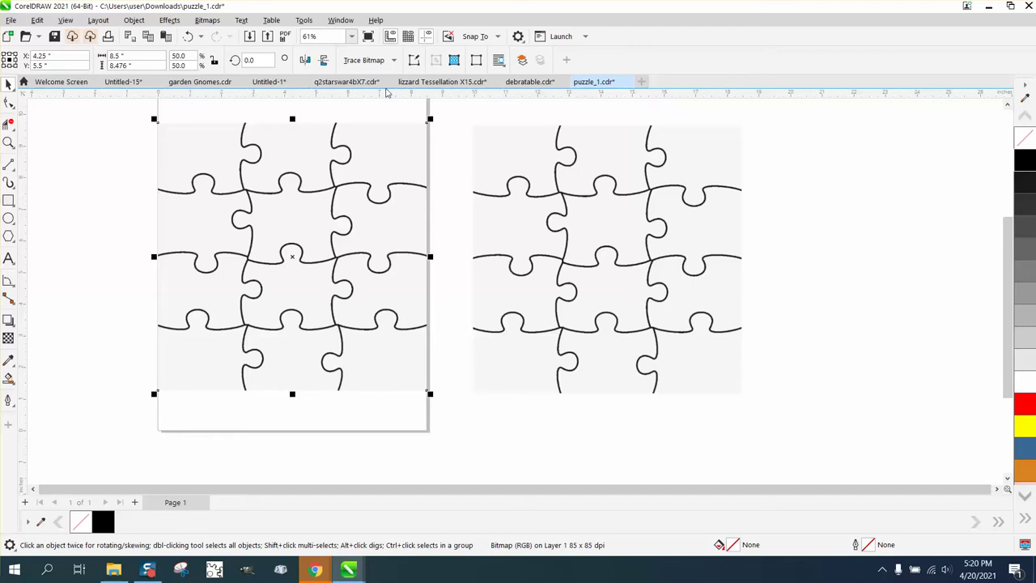
{"action": "left_click", "coordinate": [396, 60]}
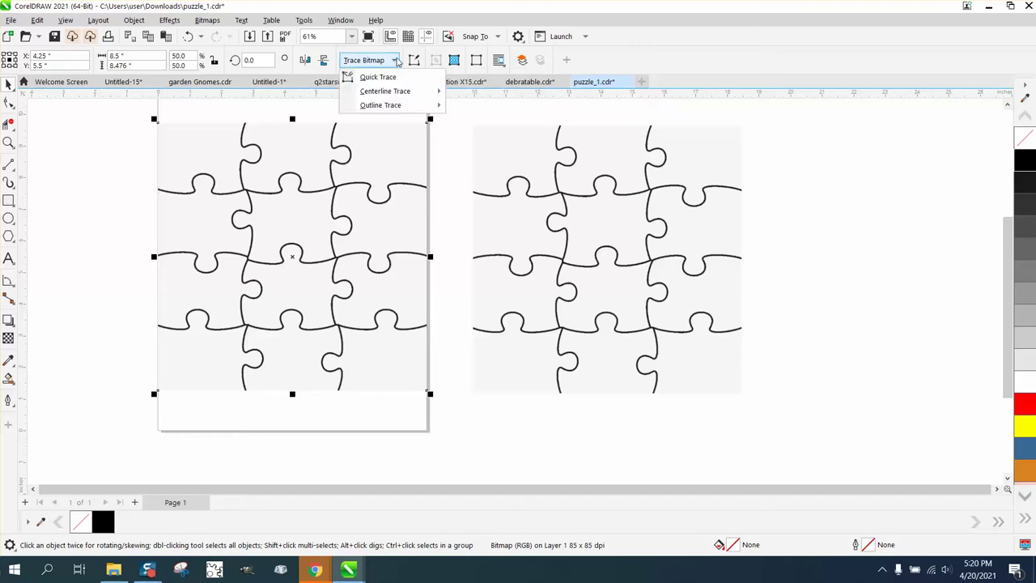
{"action": "mouse_move", "coordinate": [389, 106]}
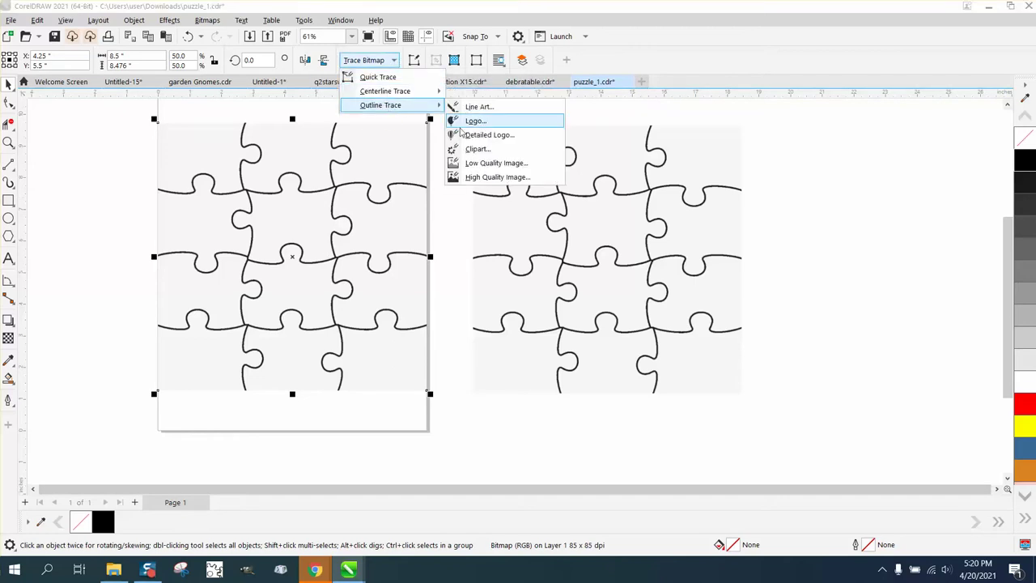
{"action": "left_click", "coordinate": [476, 147]}
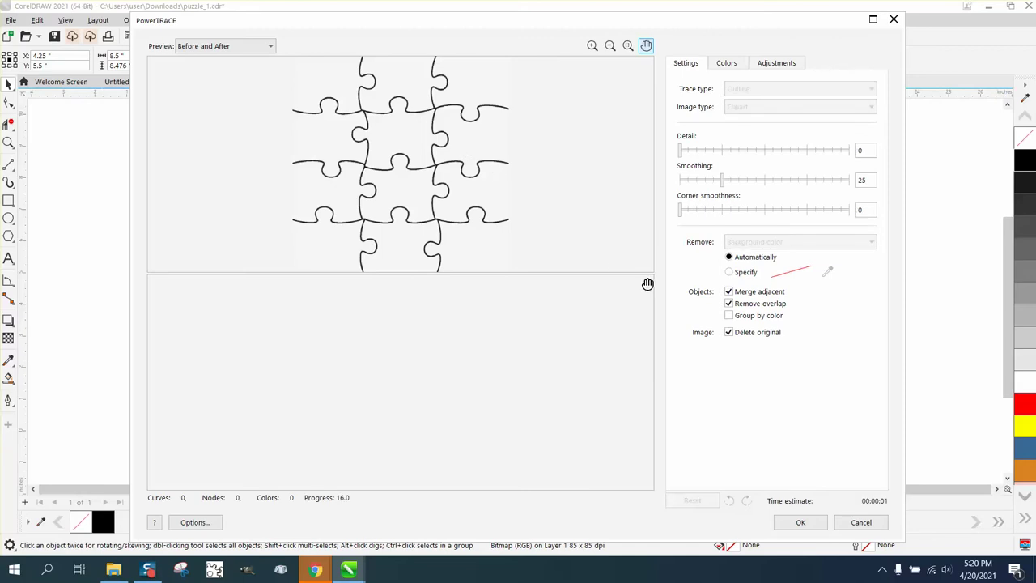
{"action": "left_click", "coordinate": [822, 530]}
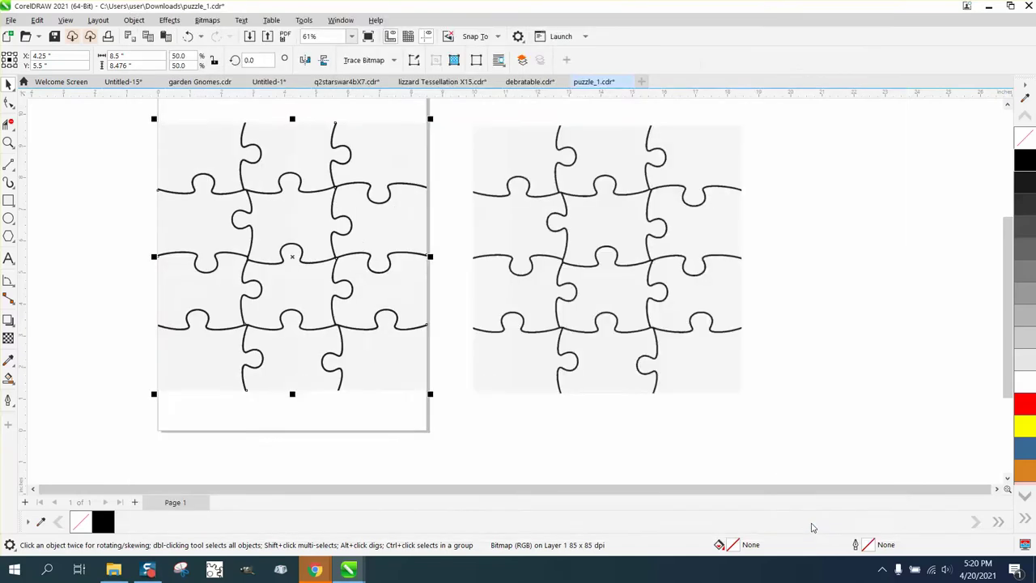
Step: Move the traced puzzle group to the left of the page and zoom in on it
{"action": "mouse_move", "coordinate": [377, 288]}
{"action": "left_mouse_down"}
{"action": "mouse_move", "coordinate": [153, 283]}
{"action": "mouse_move", "coordinate": [161, 274]}
{"action": "mouse_move", "coordinate": [153, 291]}
{"action": "mouse_move", "coordinate": [170, 296]}
{"action": "left_mouse_up"}
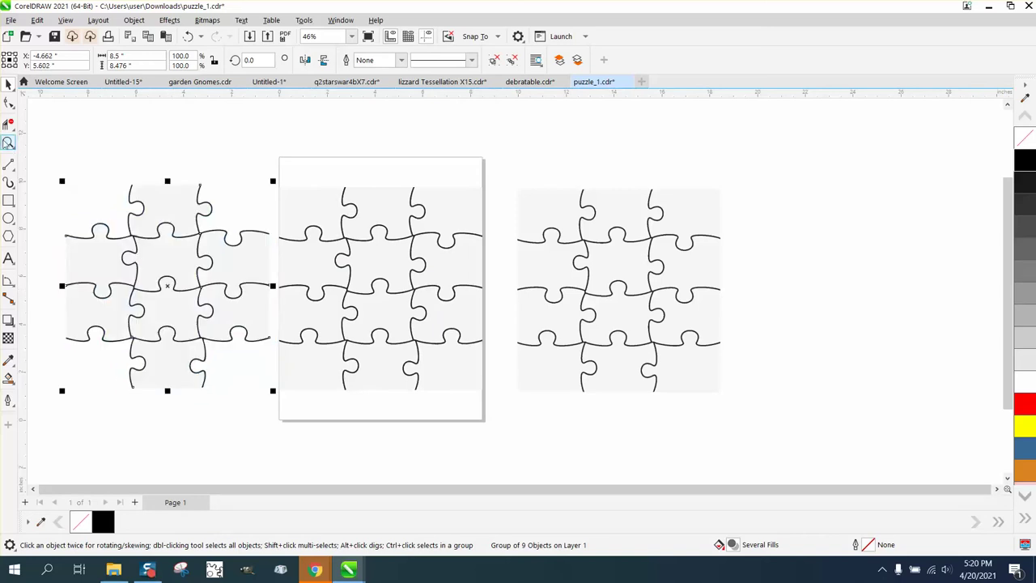
{"action": "left_click", "coordinate": [8, 142]}
{"action": "left_click", "coordinate": [305, 427]}
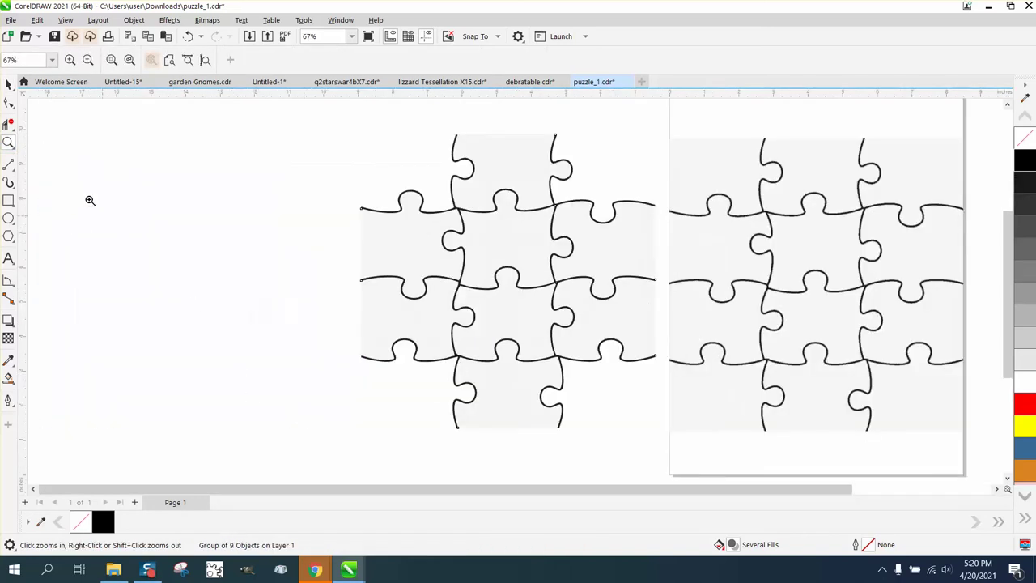
Step: Ungroup the traced puzzle into 9 separate objects via Object > Group > Ungroup
{"action": "left_click", "coordinate": [8, 83]}
{"action": "scroll", "coordinate": [200, 175], "scroll_direction": "down", "scroll_amount": 1}
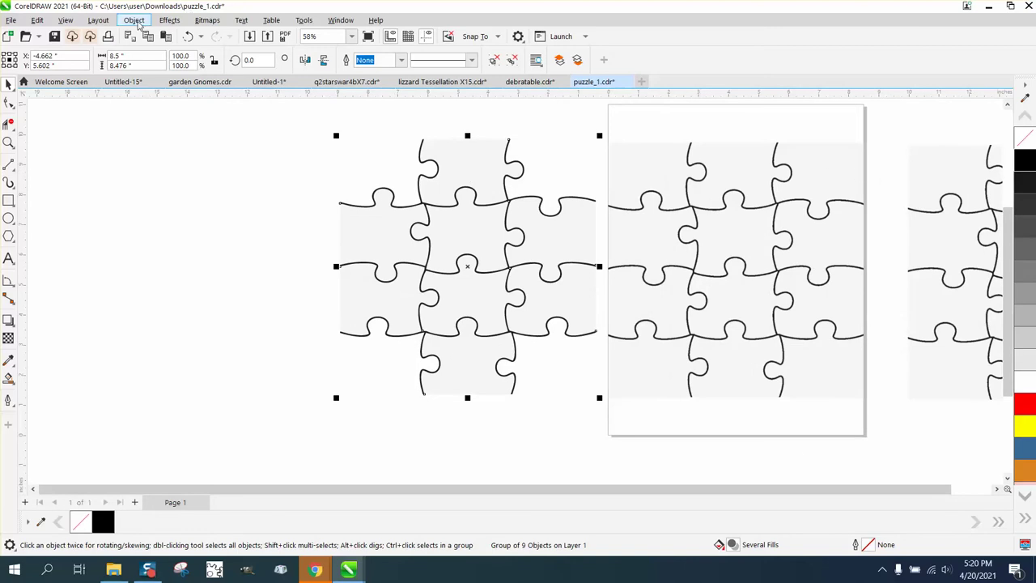
{"action": "left_click", "coordinate": [134, 20]}
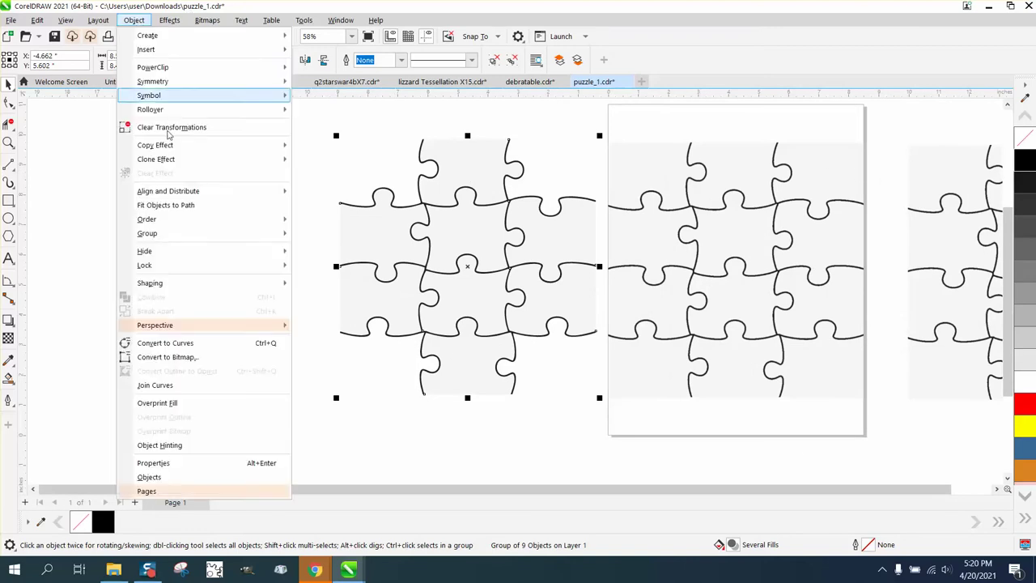
{"action": "mouse_move", "coordinate": [267, 233]}
{"action": "left_click", "coordinate": [314, 251]}
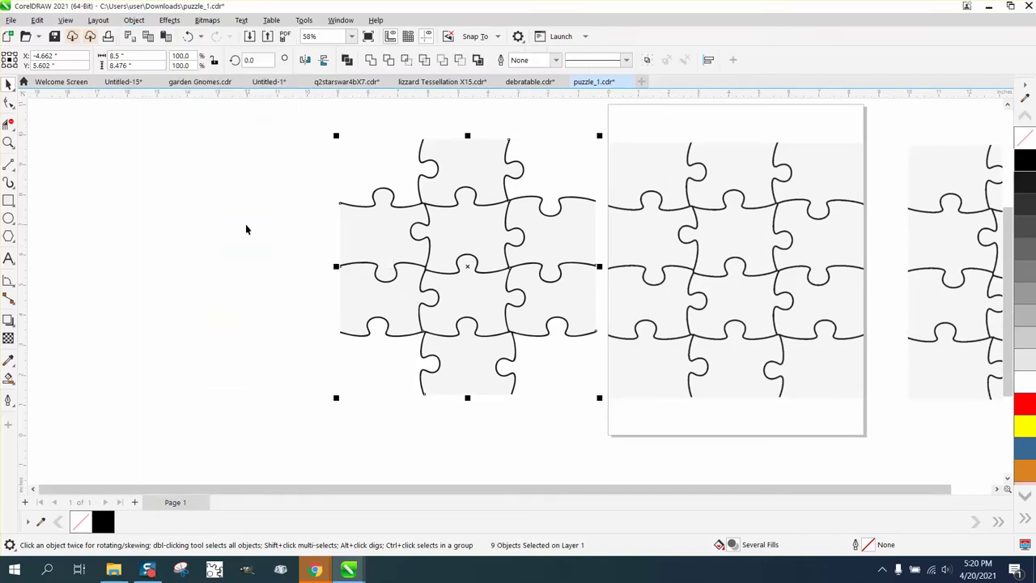
Step: Delete all eight grey filled puzzle shapes from the traced puzzle
{"action": "left_click", "coordinate": [475, 168]}
{"action": "key", "text": "Delete"}
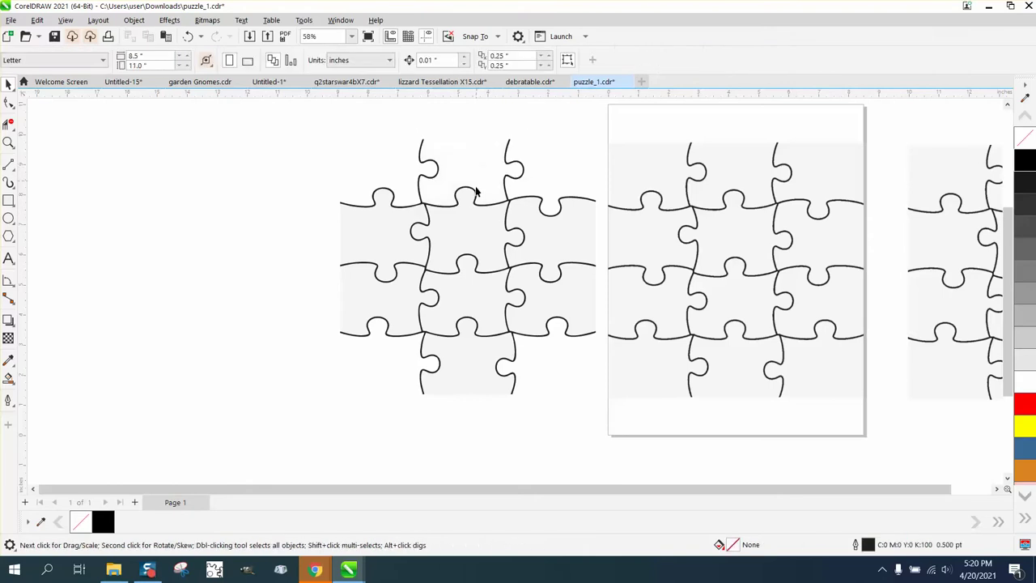
{"action": "left_click", "coordinate": [427, 238]}
{"action": "key", "text": "Delete"}
{"action": "left_click", "coordinate": [393, 232]}
{"action": "key", "text": "Delete"}
{"action": "left_click", "coordinate": [395, 287]}
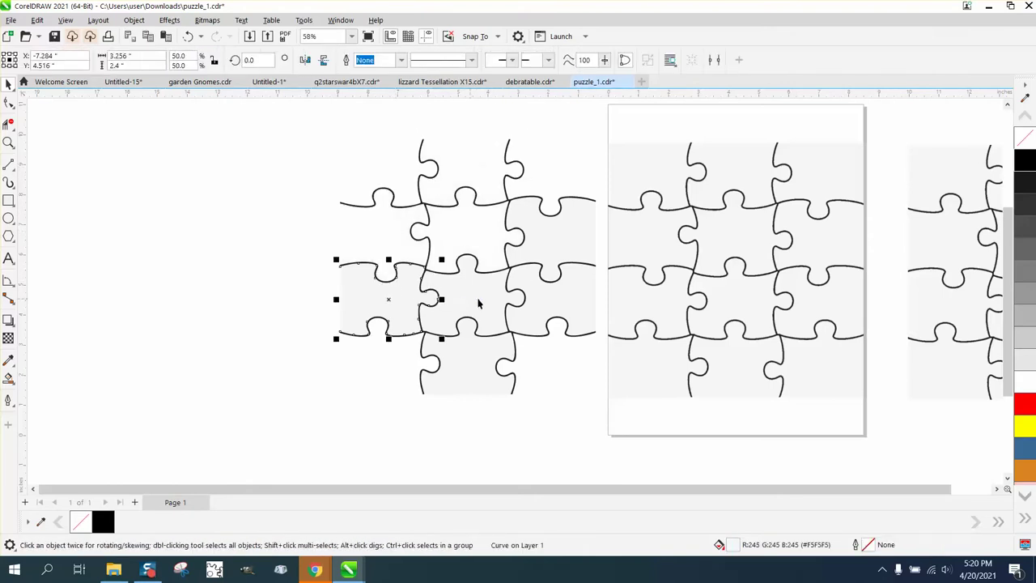
{"action": "key", "text": "Delete"}
{"action": "left_click", "coordinate": [469, 293]}
{"action": "key", "text": "Delete"}
{"action": "left_click", "coordinate": [554, 249]}
{"action": "key", "text": "Delete"}
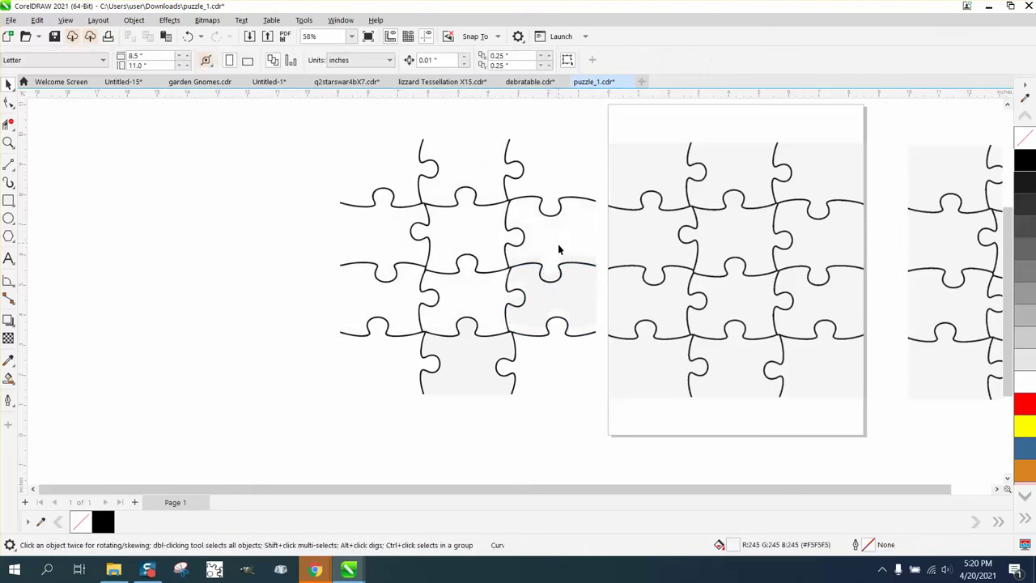
{"action": "left_click", "coordinate": [477, 370]}
{"action": "key", "text": "Delete"}
{"action": "left_click", "coordinate": [550, 307]}
{"action": "key", "text": "Delete"}
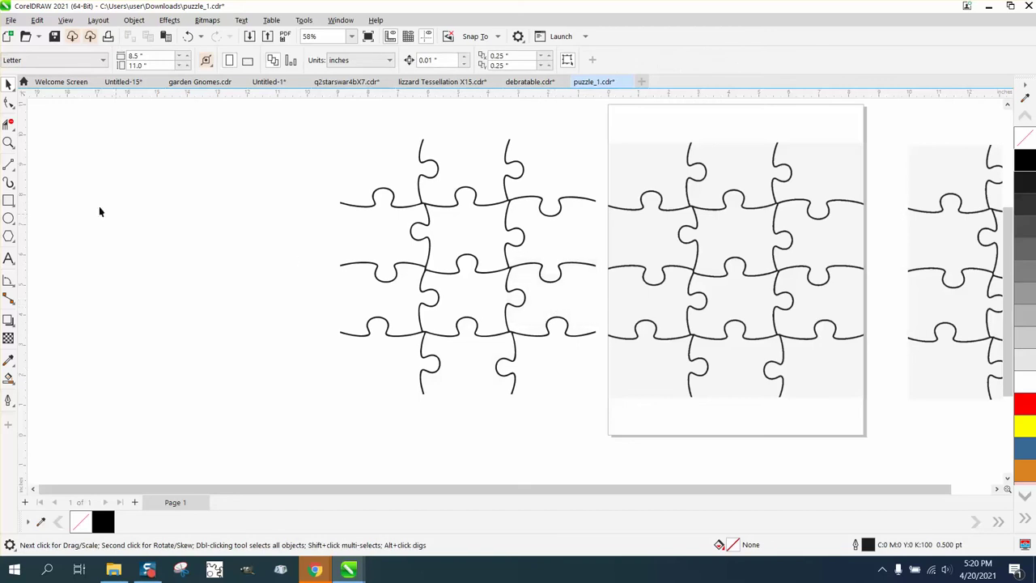
Step: Select the whole traced puzzle and give it a black outline
{"action": "left_click", "coordinate": [8, 143]}
{"action": "left_click_drag", "start_coordinate": [353, 254], "coordinate": [491, 307]}
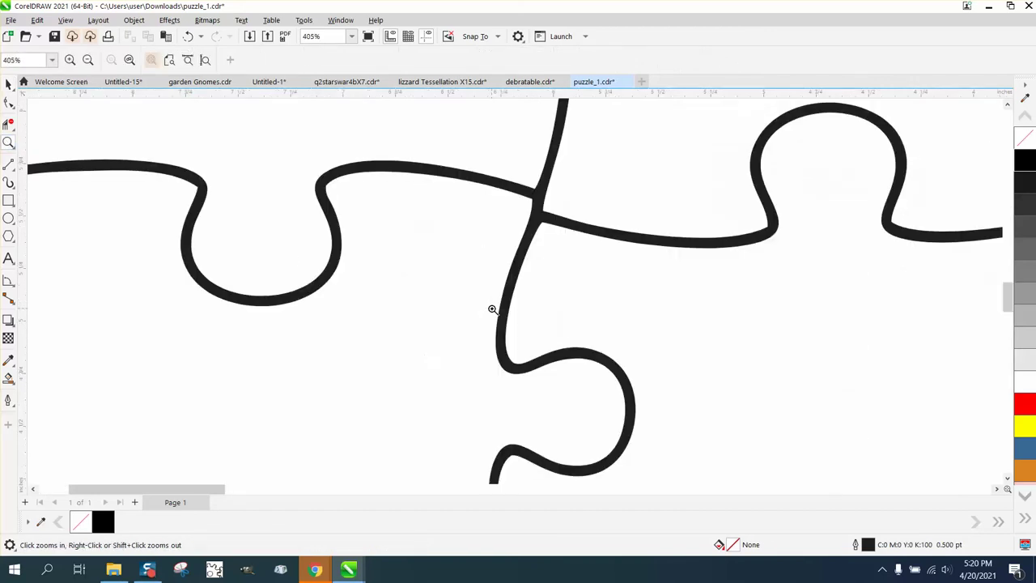
{"action": "scroll", "coordinate": [440, 316], "scroll_direction": "down", "scroll_amount": 3}
{"action": "left_click", "coordinate": [8, 84]}
{"action": "scroll", "coordinate": [234, 186], "scroll_direction": "down", "scroll_amount": 5}
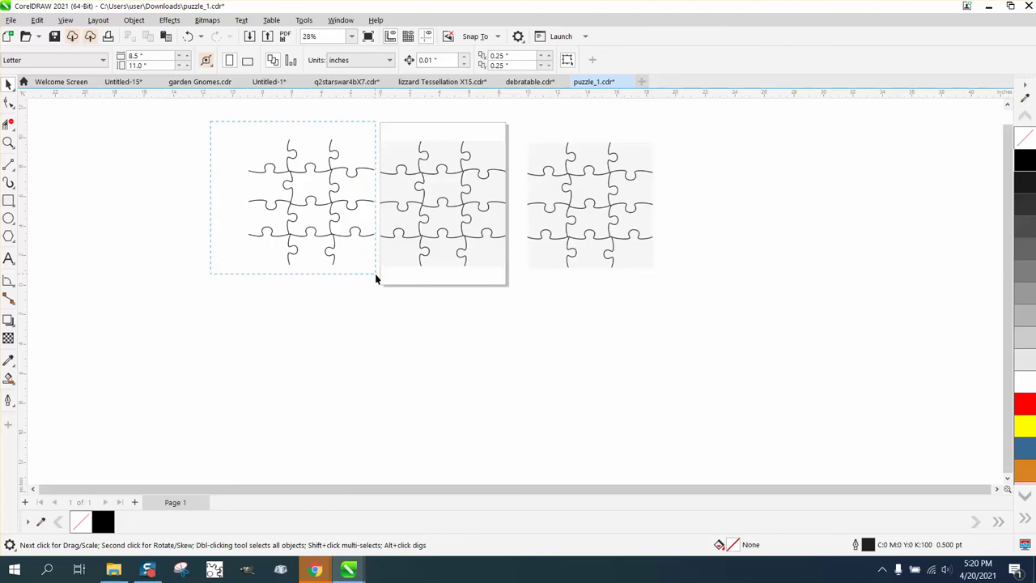
{"action": "left_click_drag", "start_coordinate": [375, 277], "coordinate": [377, 280]}
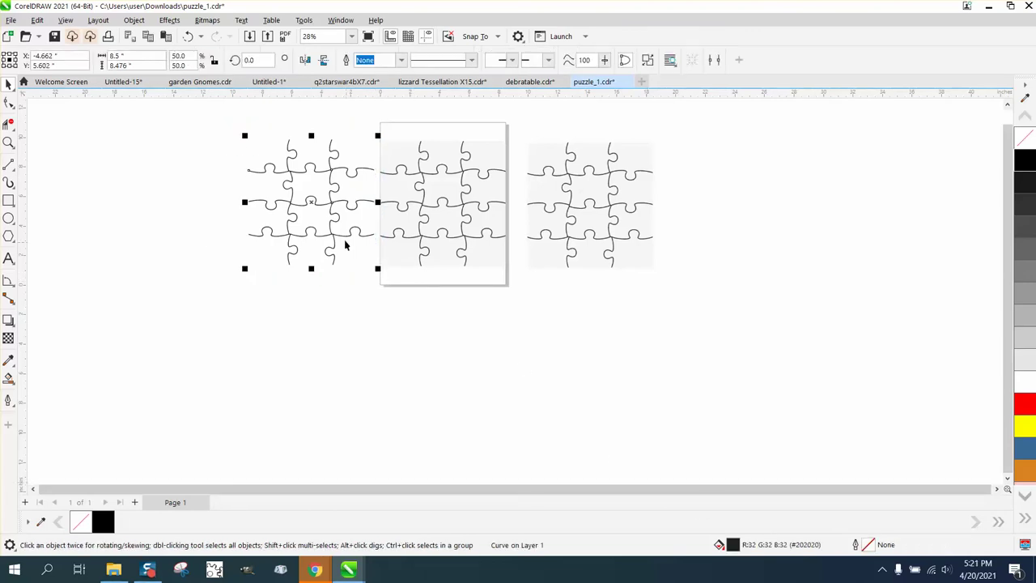
{"action": "right_click", "coordinate": [1024, 145]}
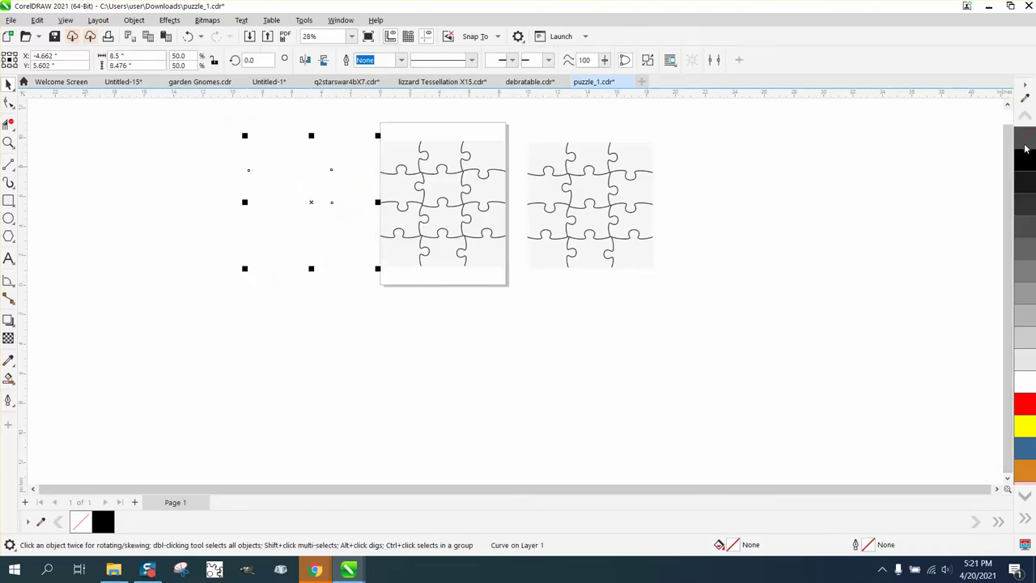
{"action": "right_click", "coordinate": [1024, 162]}
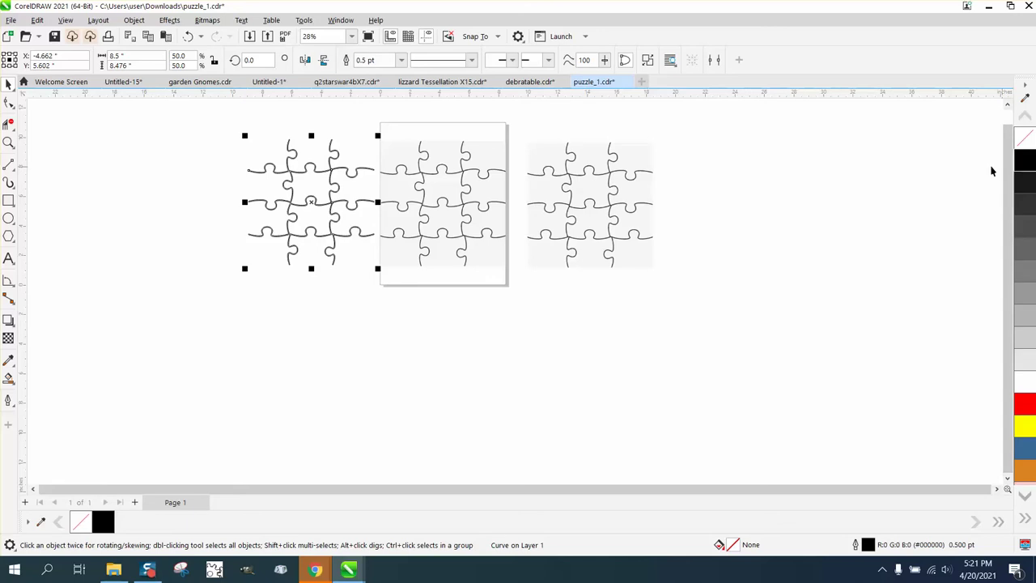
{"action": "key", "text": "Escape"}
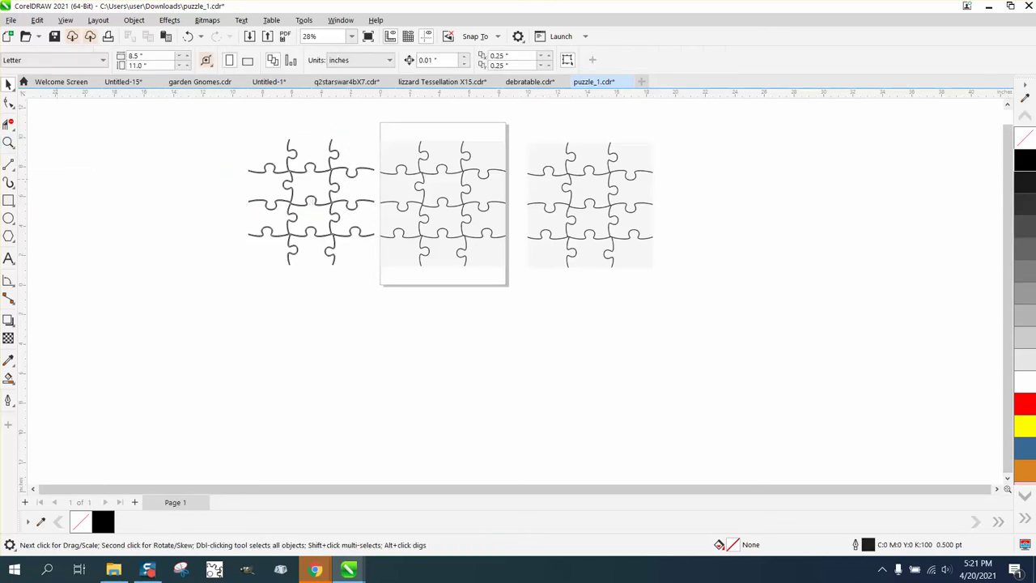
Step: Zoom in on a puzzle tab to inspect the outlines, then zoom back out to 51%
{"action": "left_click", "coordinate": [8, 142]}
{"action": "left_click_drag", "start_coordinate": [220, 150], "coordinate": [428, 281]}
{"action": "left_click_drag", "start_coordinate": [376, 212], "coordinate": [400, 239]}
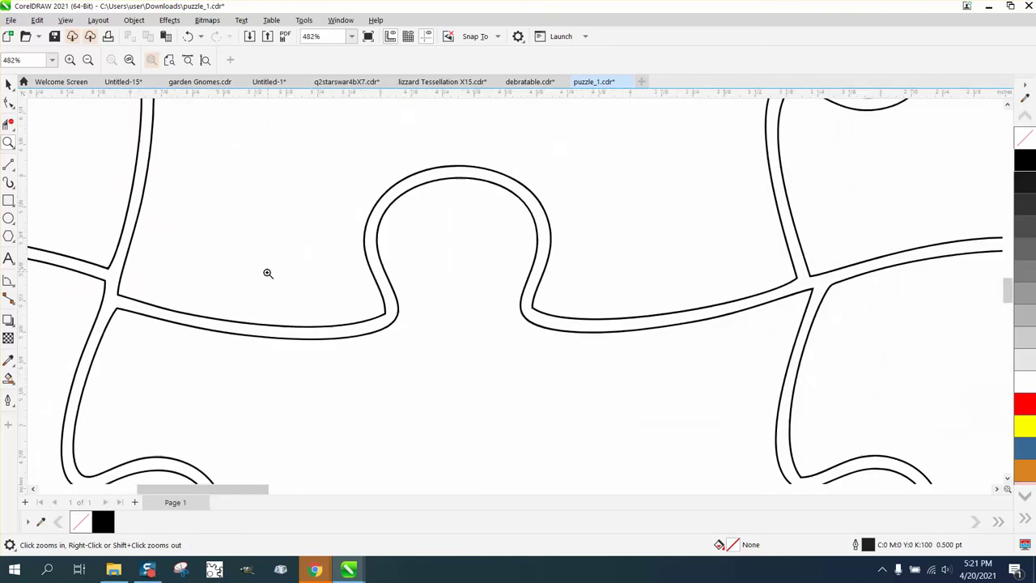
{"action": "scroll", "coordinate": [263, 272], "scroll_direction": "down", "scroll_amount": 6}
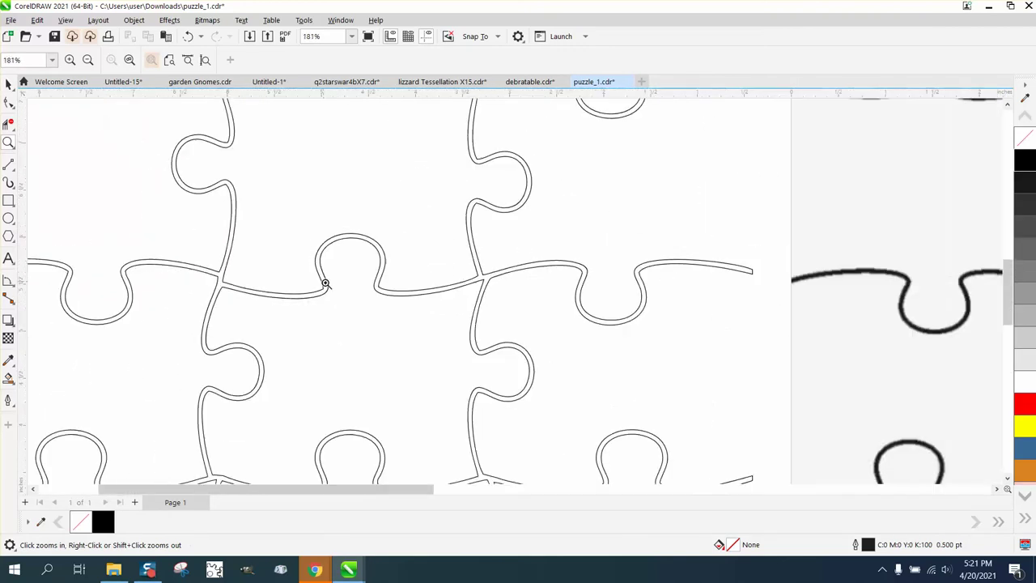
{"action": "scroll", "coordinate": [388, 294], "scroll_direction": "down", "scroll_amount": 2}
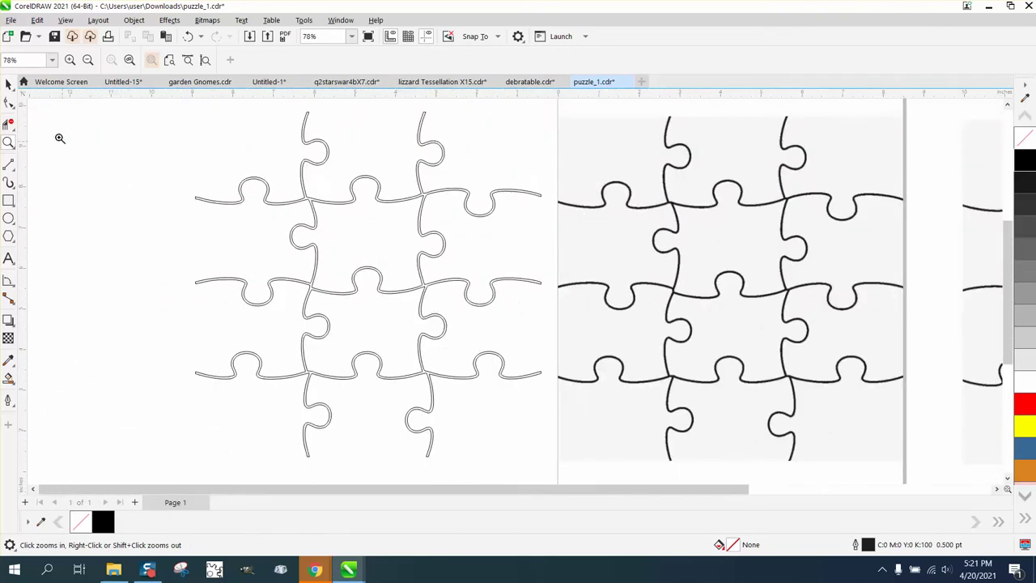
{"action": "left_click", "coordinate": [8, 84]}
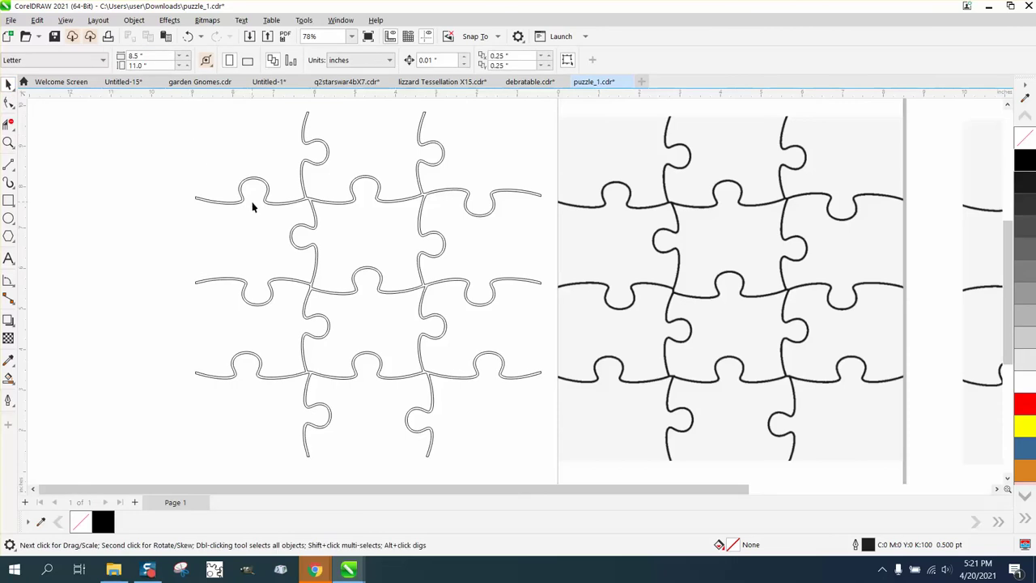
{"action": "scroll", "coordinate": [253, 207], "scroll_direction": "down", "scroll_amount": 2}
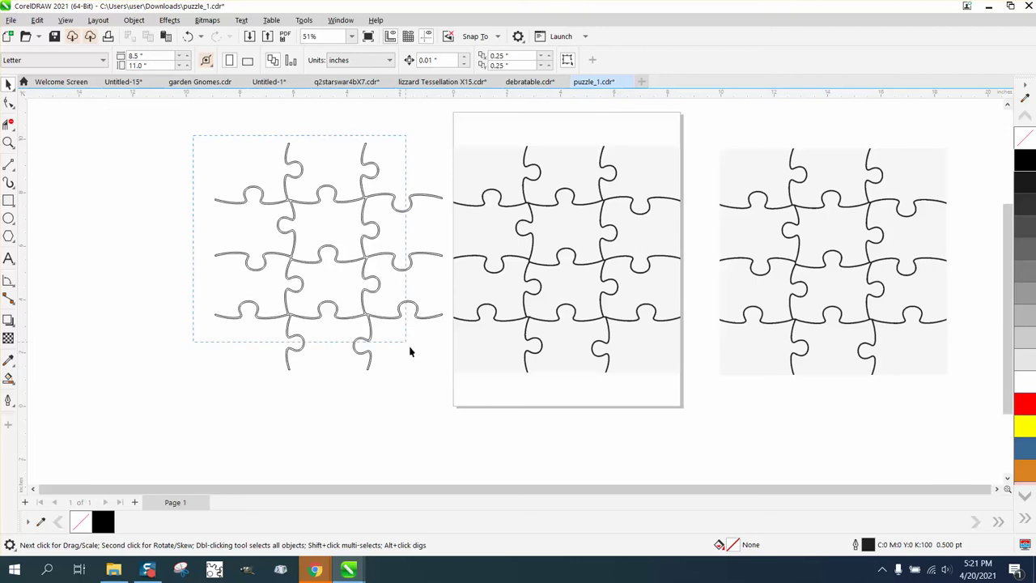
Step: Select the traced puzzle curve and add a rectangle frame matching its bounds
{"action": "left_click_drag", "start_coordinate": [409, 351], "coordinate": [469, 394]}
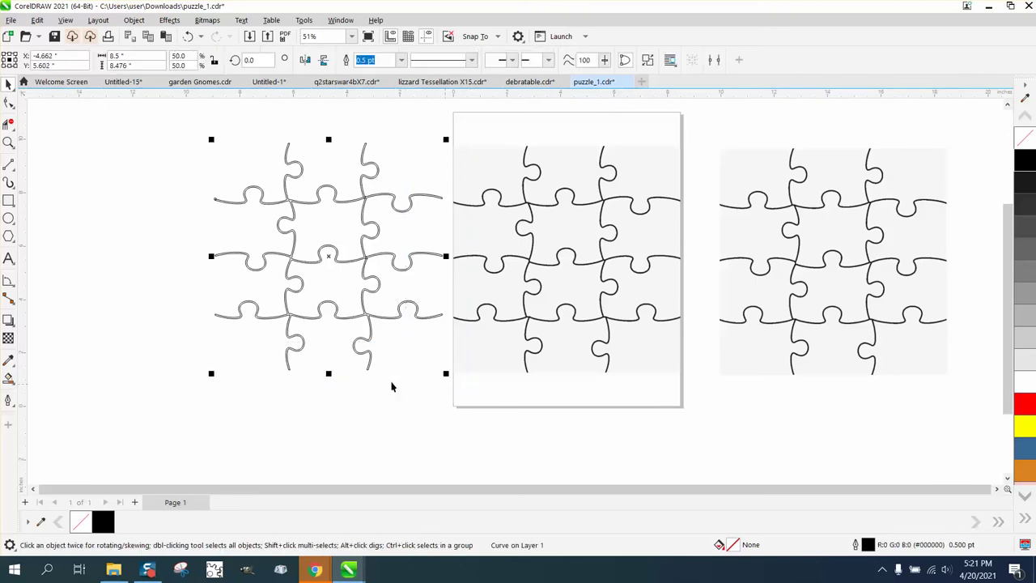
{"action": "left_click", "coordinate": [8, 201]}
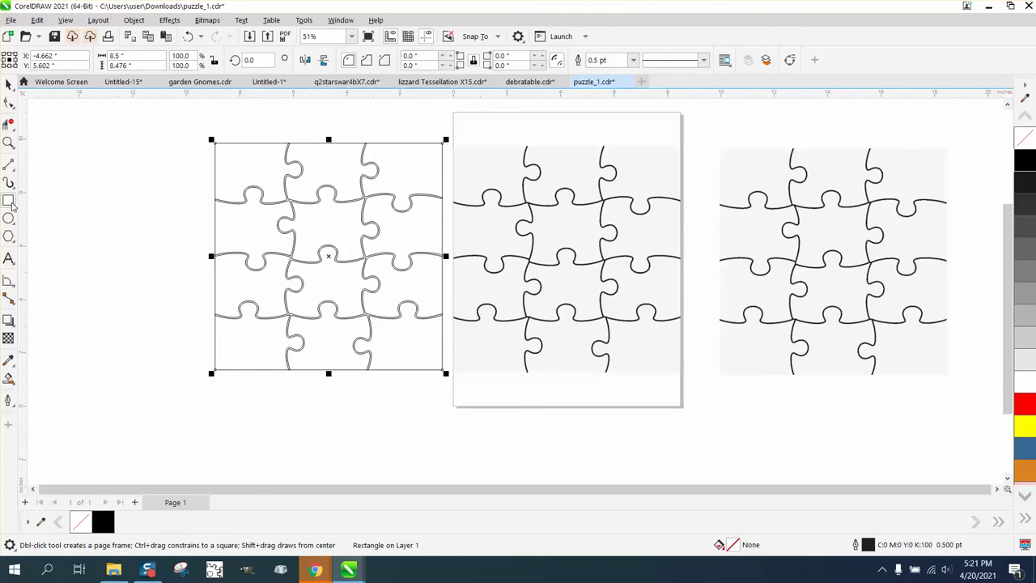
{"action": "left_click", "coordinate": [9, 143]}
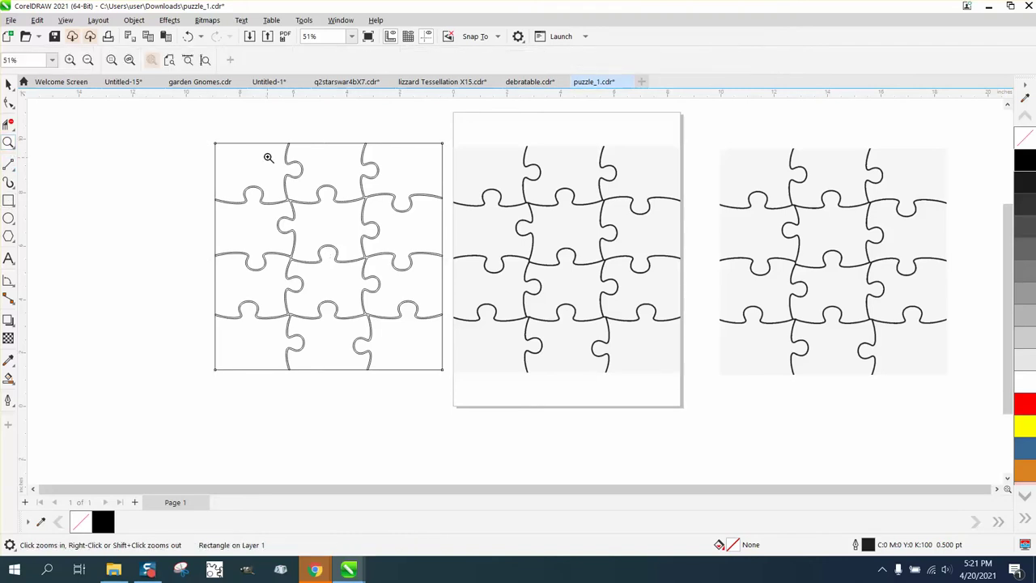
Step: With Virtual Segment Delete, remove the upper-left piece's inner duplicate line
{"action": "left_click_drag", "start_coordinate": [232, 145], "coordinate": [379, 235]}
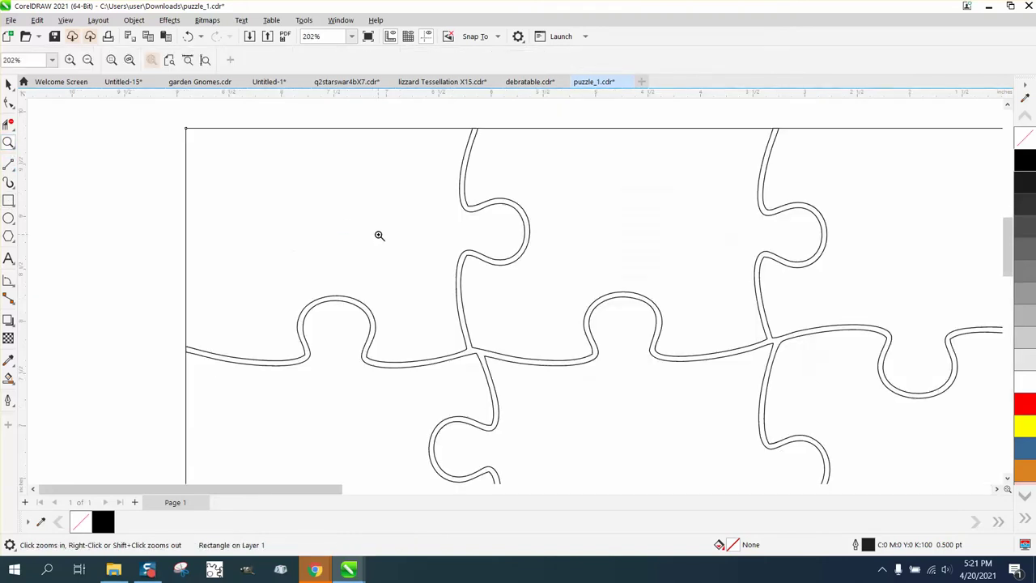
{"action": "left_click", "coordinate": [14, 133]}
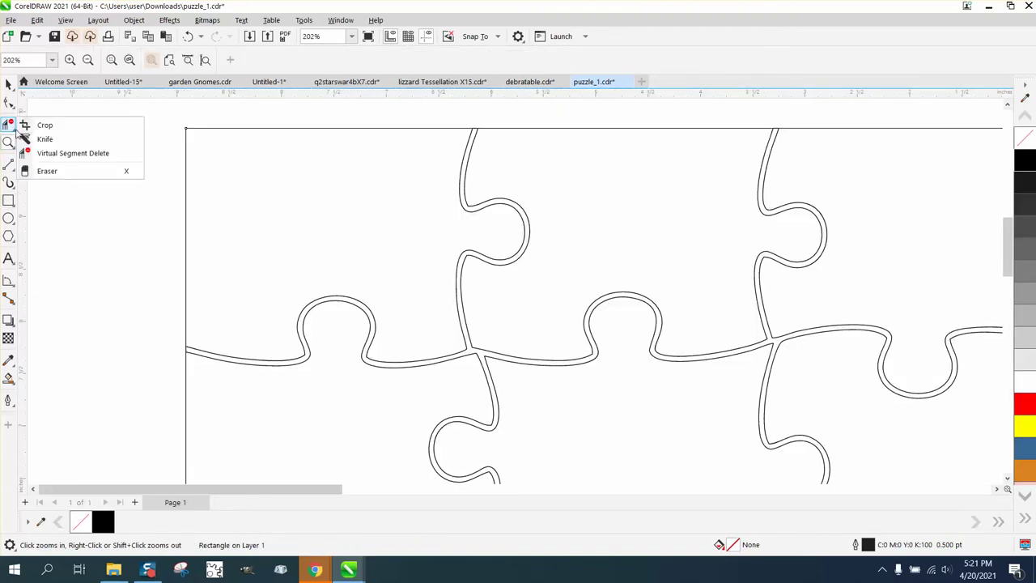
{"action": "left_click", "coordinate": [65, 153]}
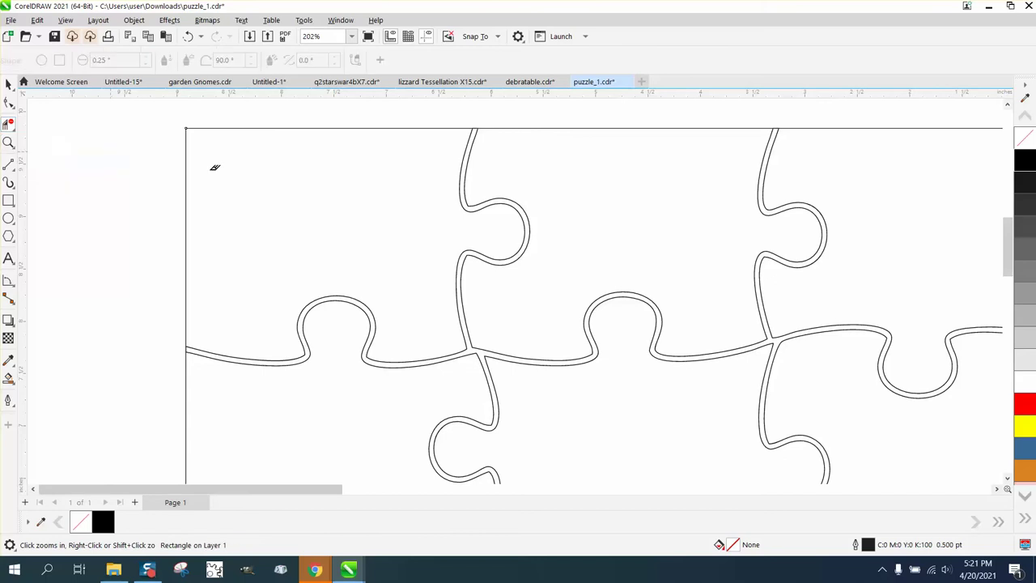
{"action": "left_click", "coordinate": [464, 161]}
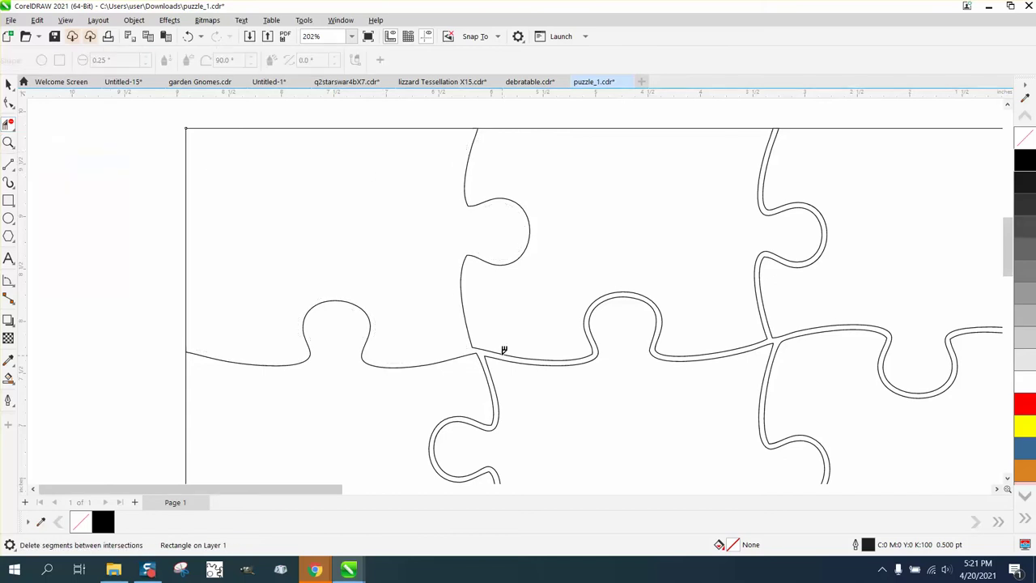
{"action": "scroll", "coordinate": [416, 294], "scroll_direction": "down", "scroll_amount": 2}
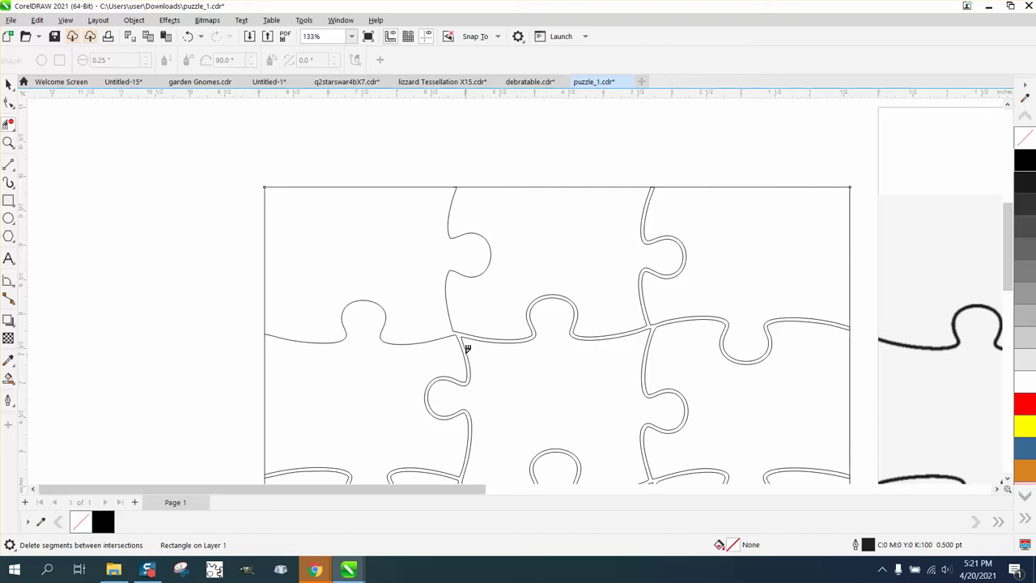
{"action": "left_click", "coordinate": [188, 36]}
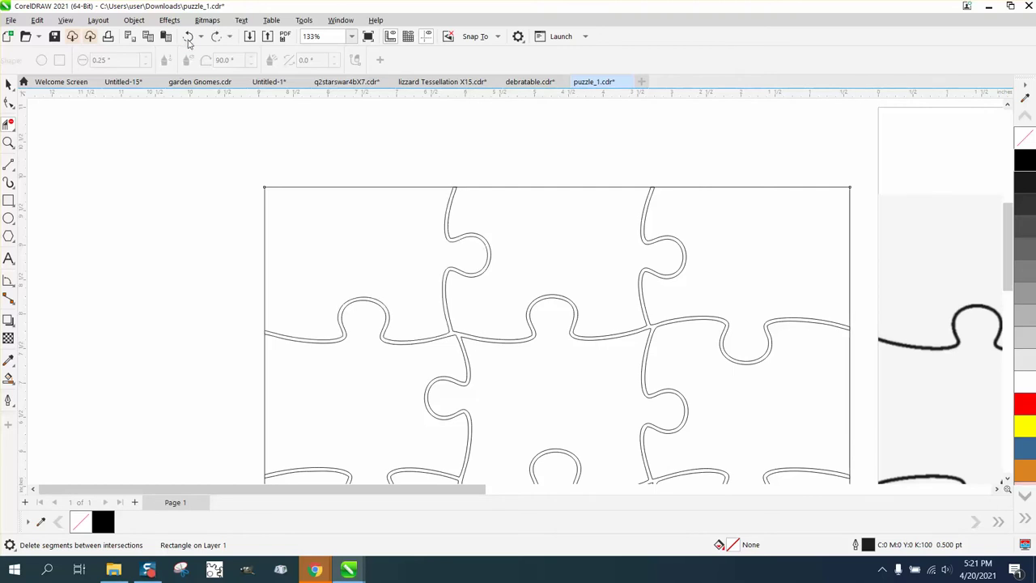
{"action": "left_click", "coordinate": [450, 319]}
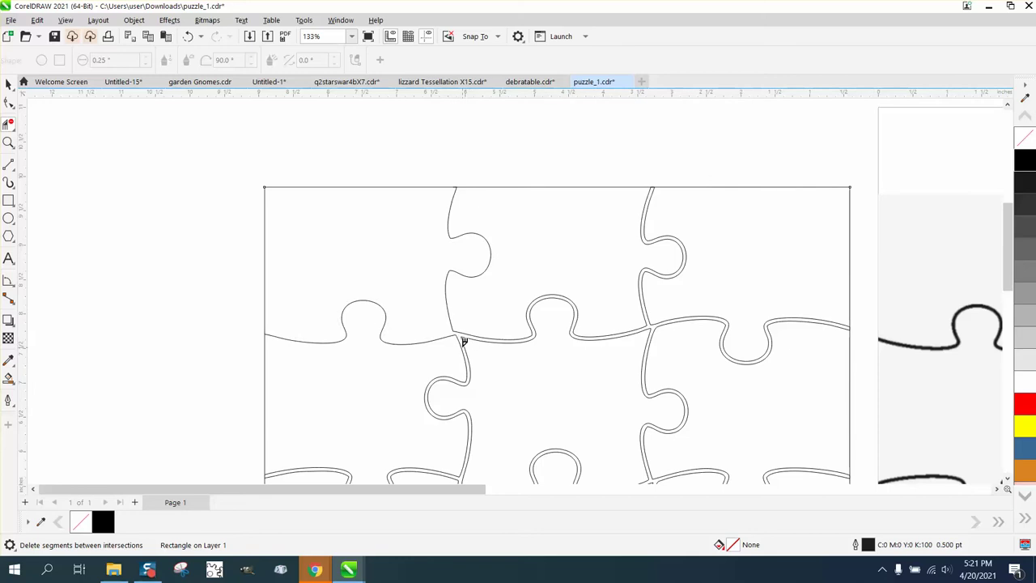
Step: Trim the doubled lines around the central middle knob
{"action": "left_click", "coordinate": [513, 334]}
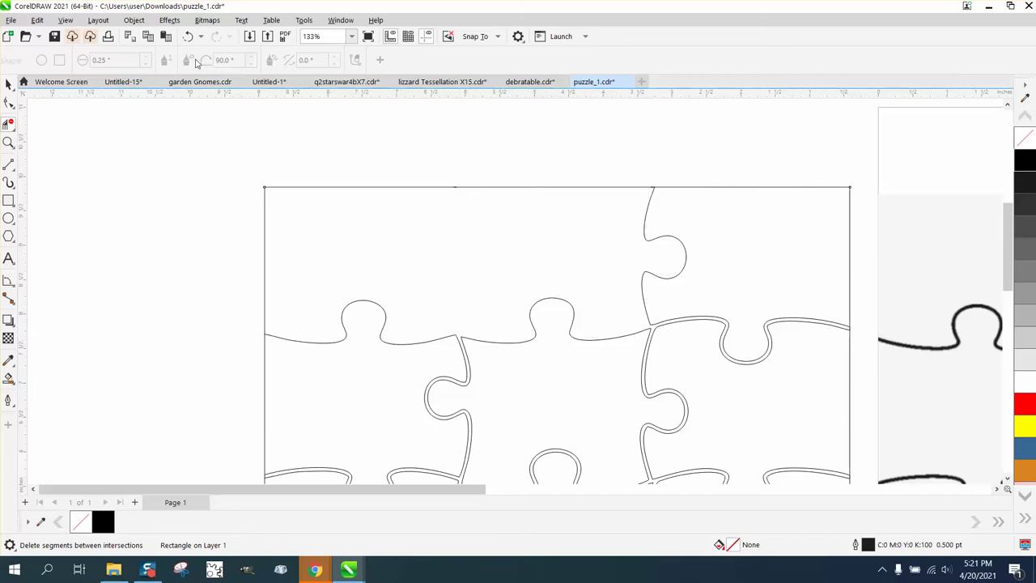
{"action": "left_click", "coordinate": [187, 37]}
{"action": "left_click", "coordinate": [593, 335]}
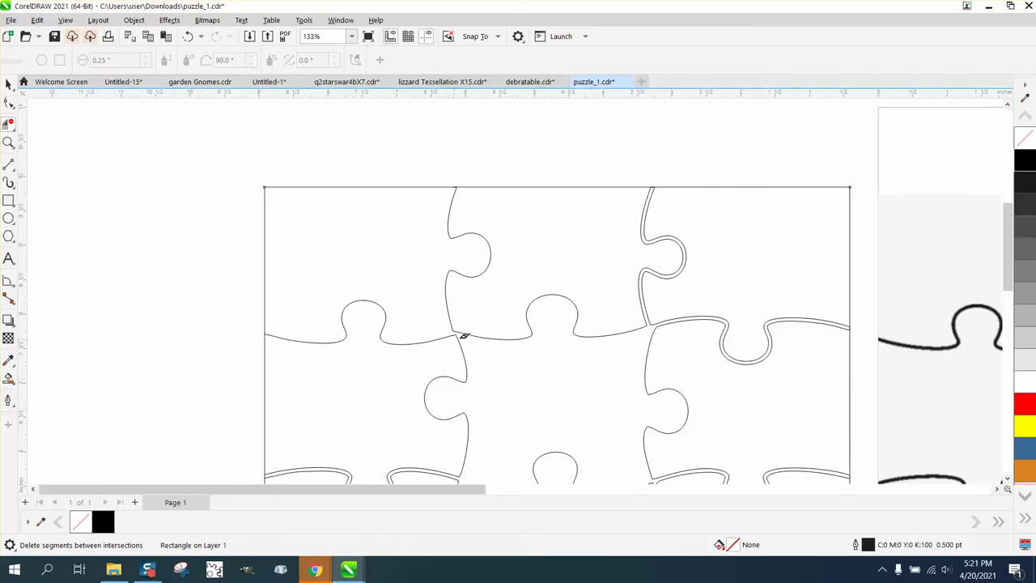
{"action": "scroll", "coordinate": [450, 326], "scroll_direction": "down", "scroll_amount": 3}
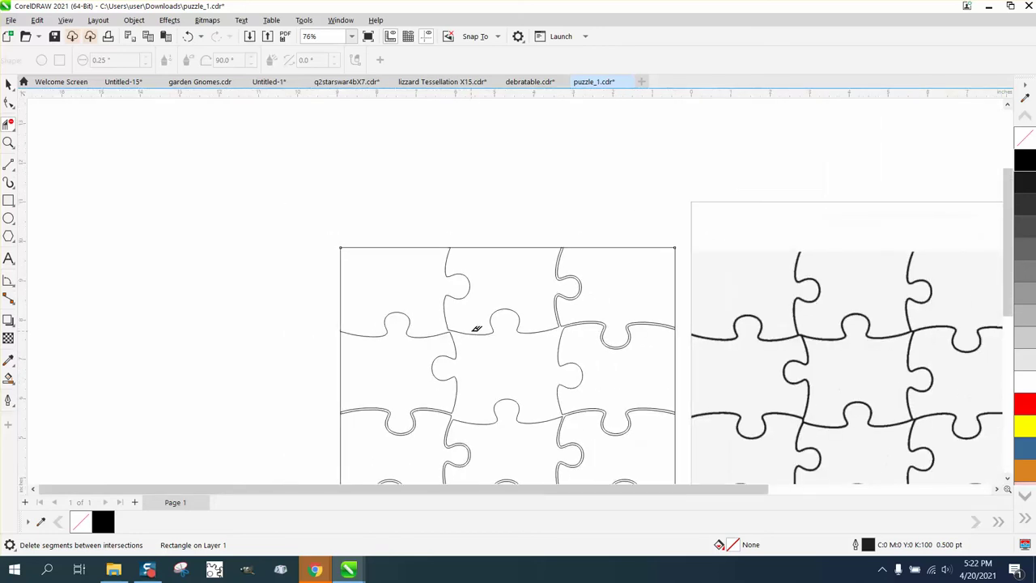
{"action": "scroll", "coordinate": [424, 310], "scroll_direction": "down", "scroll_amount": 1}
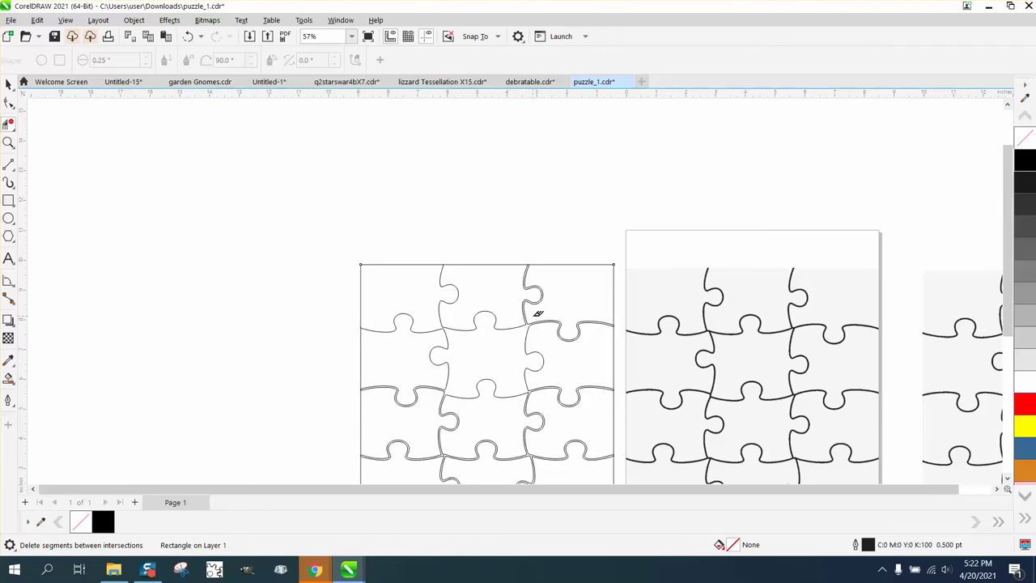
{"action": "left_click", "coordinate": [8, 142]}
Step: Remove the doubled line on the upper-right piece with Virtual Segment Delete
{"action": "left_click_drag", "start_coordinate": [440, 254], "coordinate": [648, 390]}
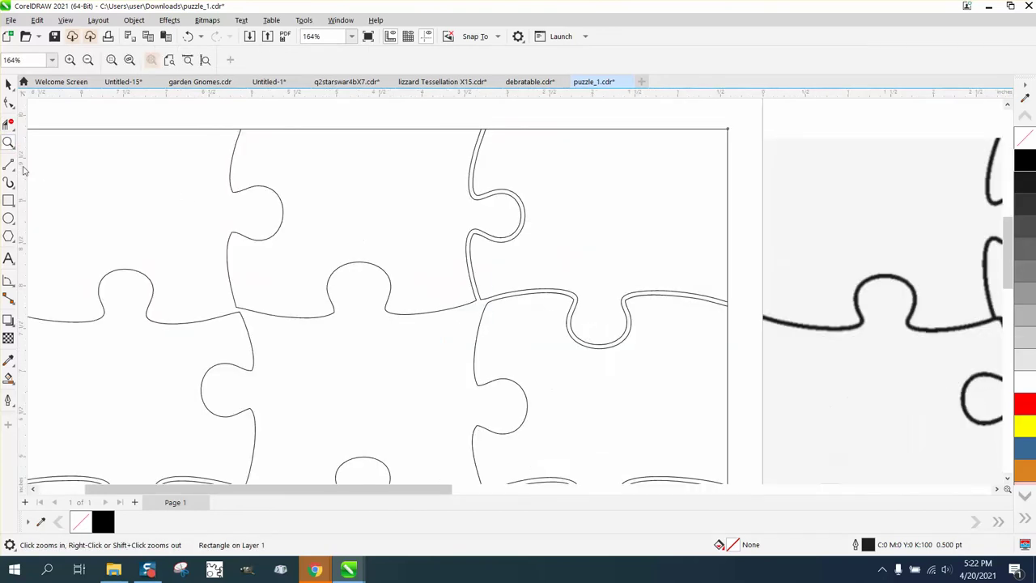
{"action": "left_click", "coordinate": [8, 125]}
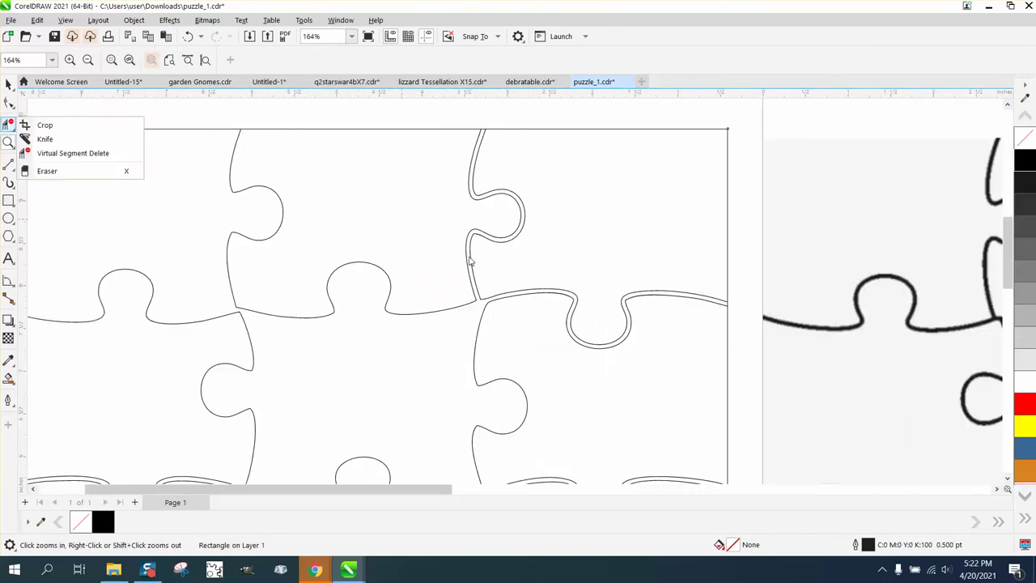
{"action": "left_click", "coordinate": [60, 154]}
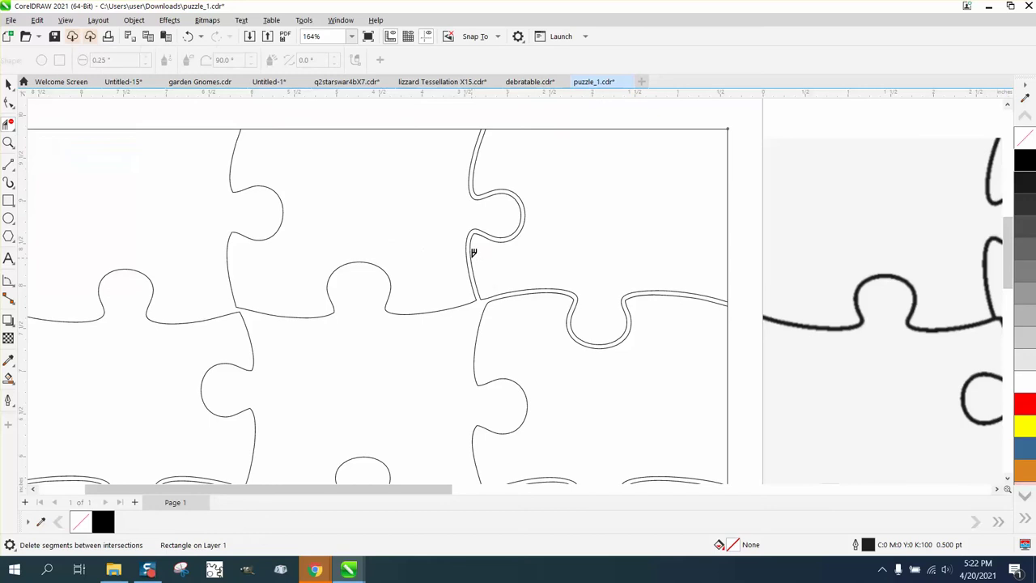
{"action": "left_click", "coordinate": [472, 251]}
{"action": "scroll", "coordinate": [496, 327], "scroll_direction": "down", "scroll_amount": 2}
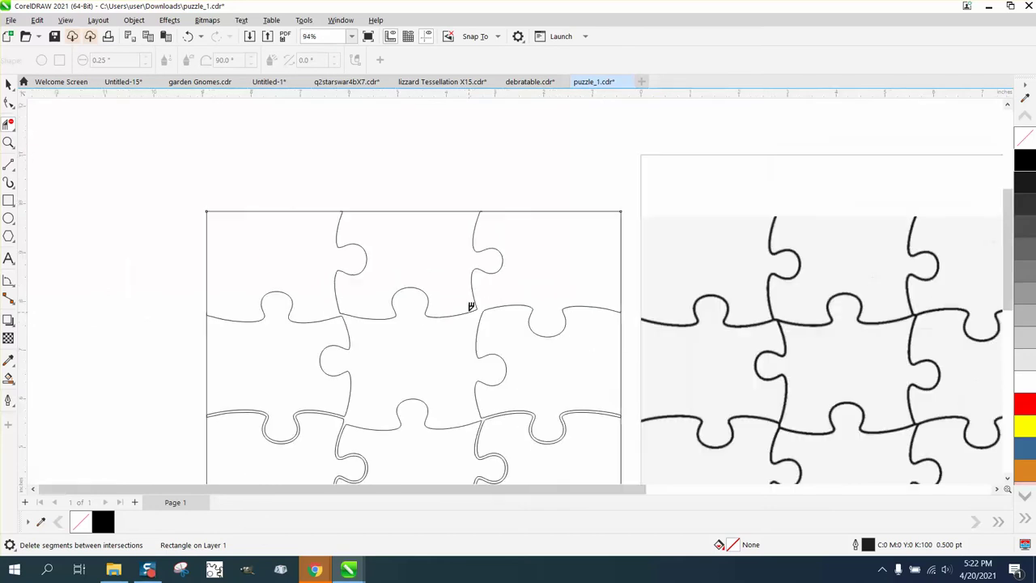
Step: Trim the doubled outlines on the bottom-right and bottom-middle pieces, then zoom out to 47%
{"action": "left_click", "coordinate": [527, 411]}
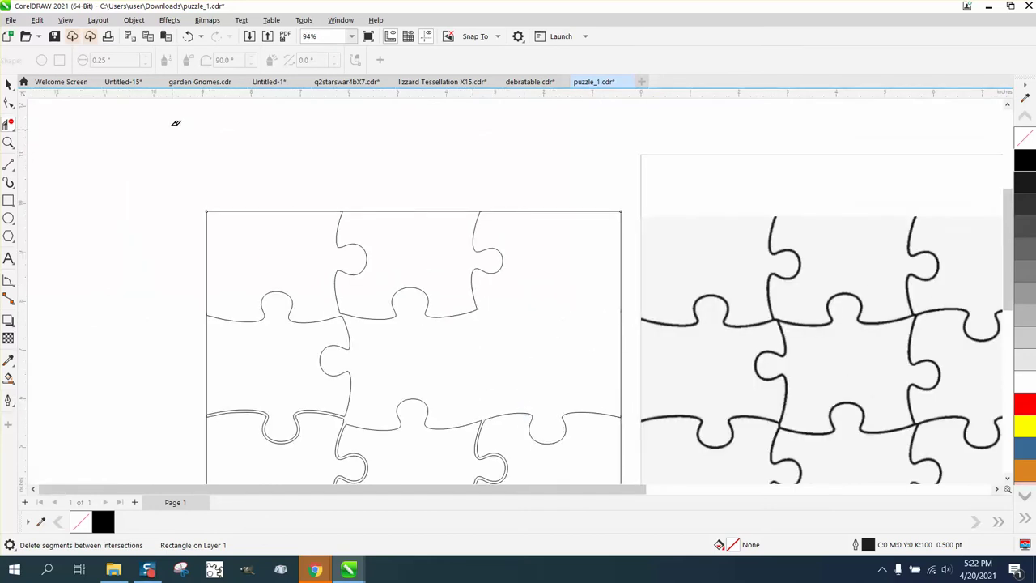
{"action": "left_click", "coordinate": [187, 35]}
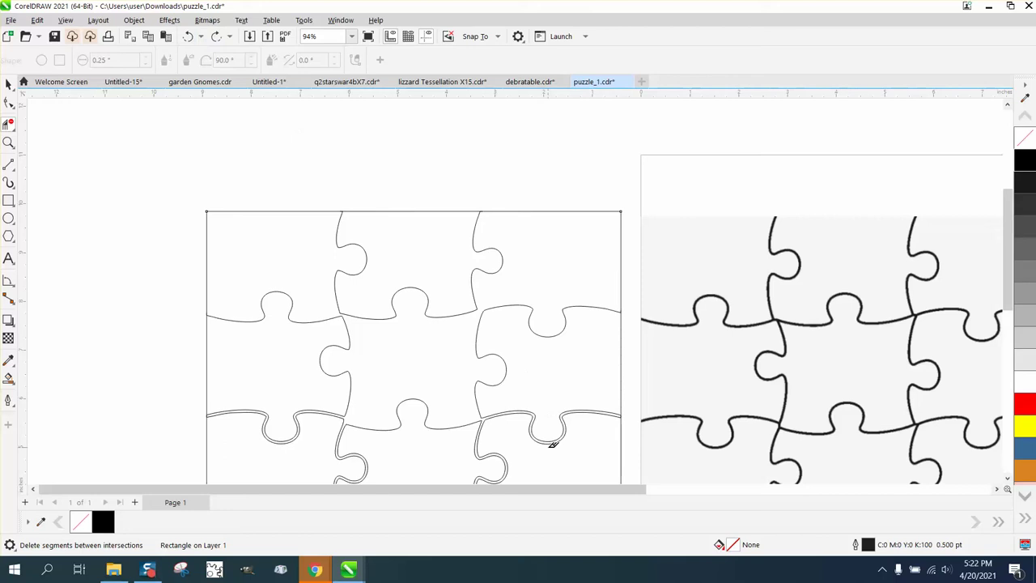
{"action": "left_click", "coordinate": [552, 439]}
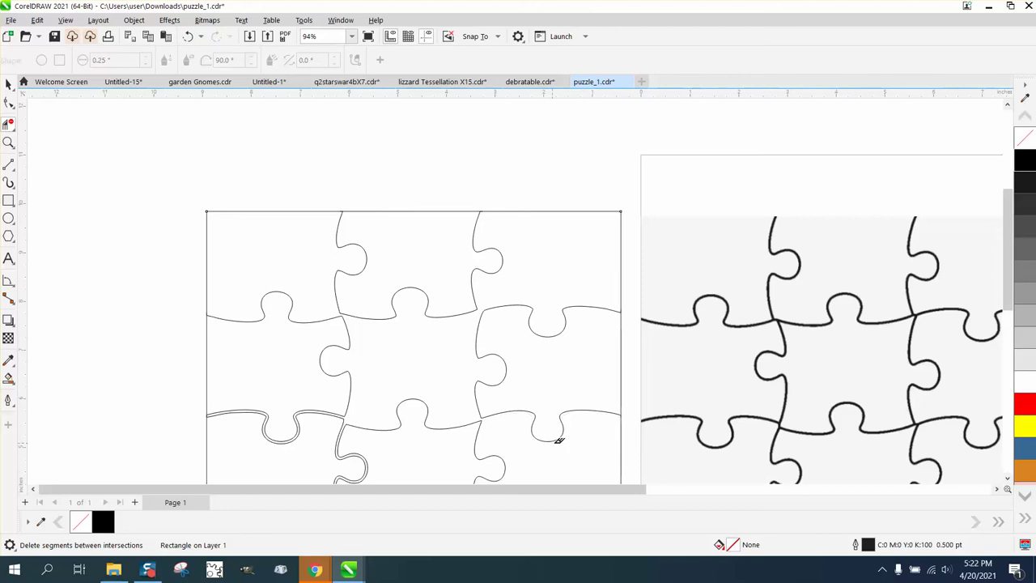
{"action": "left_click", "coordinate": [363, 450]}
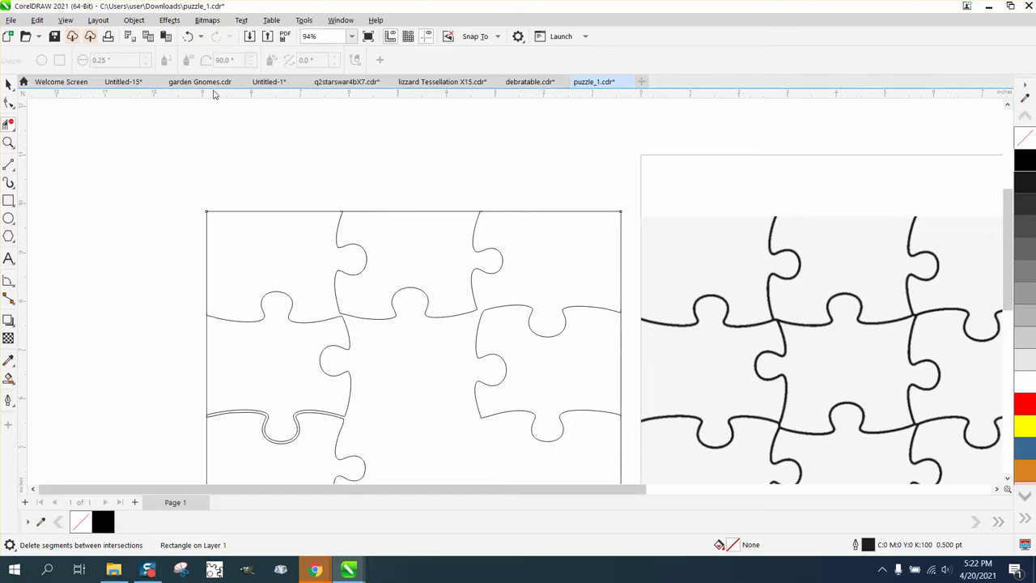
{"action": "left_click", "coordinate": [188, 36]}
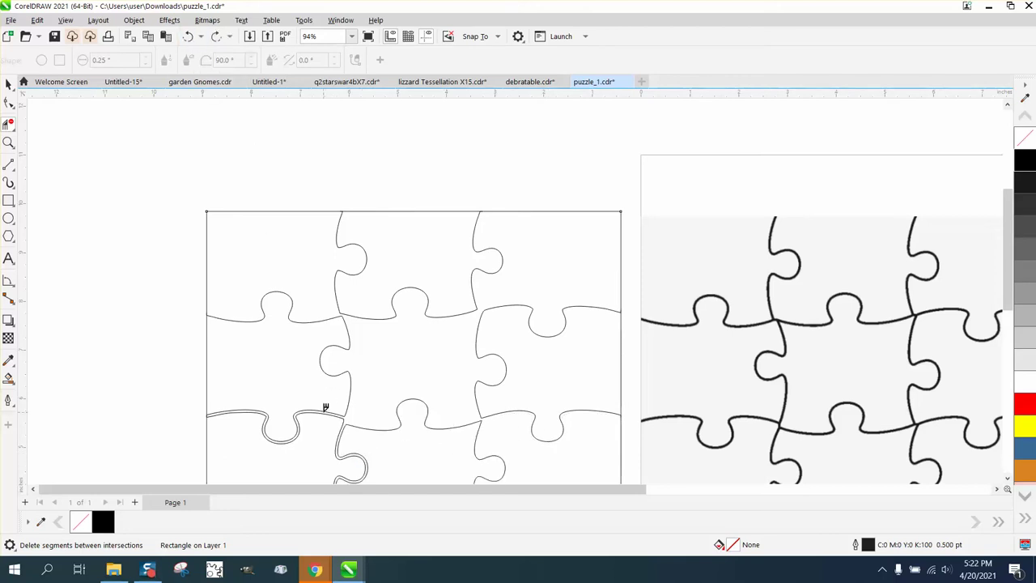
{"action": "left_click", "coordinate": [324, 408]}
{"action": "scroll", "coordinate": [254, 348], "scroll_direction": "down", "scroll_amount": 4}
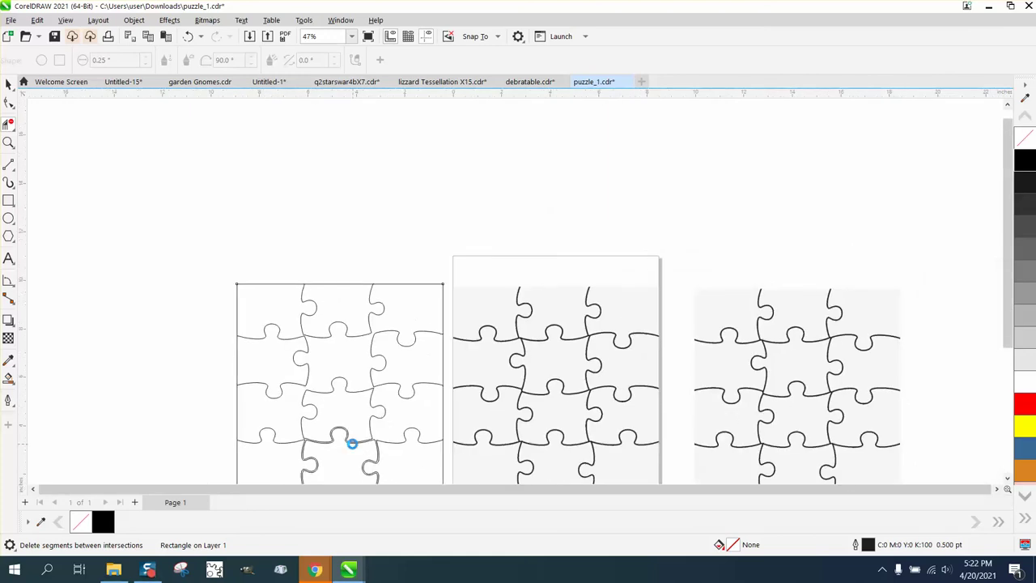
Step: Drag the centre, neighbouring and lower junction nodes with the Shape tool so they snap together
{"action": "left_click", "coordinate": [8, 142]}
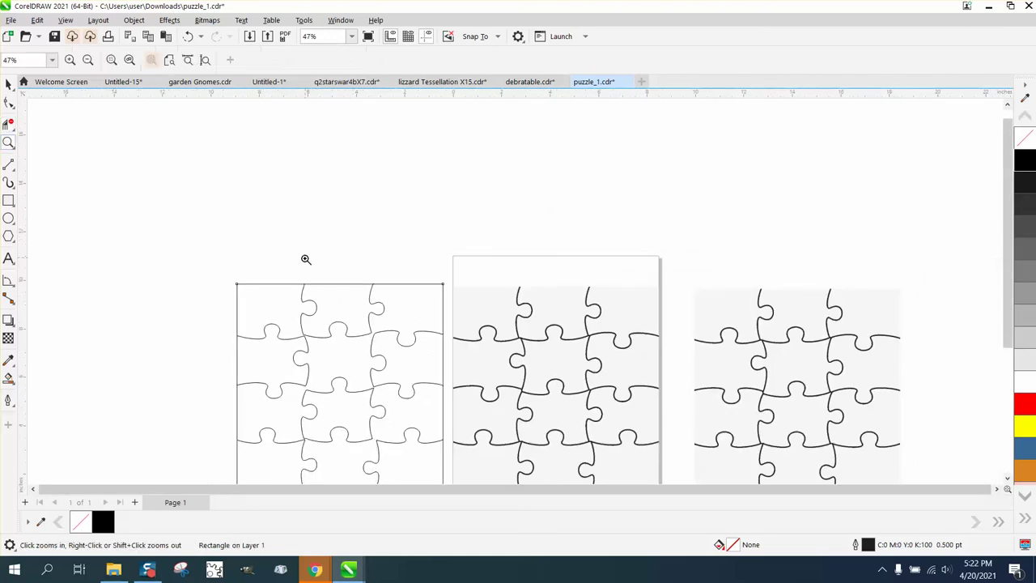
{"action": "left_click_drag", "start_coordinate": [240, 261], "coordinate": [511, 415]}
{"action": "left_click_drag", "start_coordinate": [198, 215], "coordinate": [557, 366]}
{"action": "left_click", "coordinate": [10, 104]}
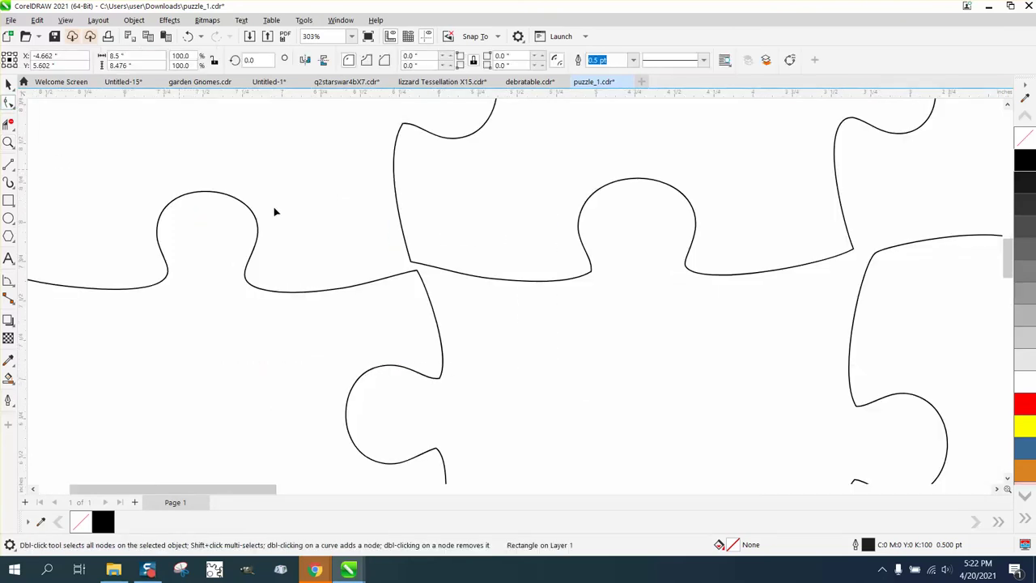
{"action": "left_click", "coordinate": [412, 266]}
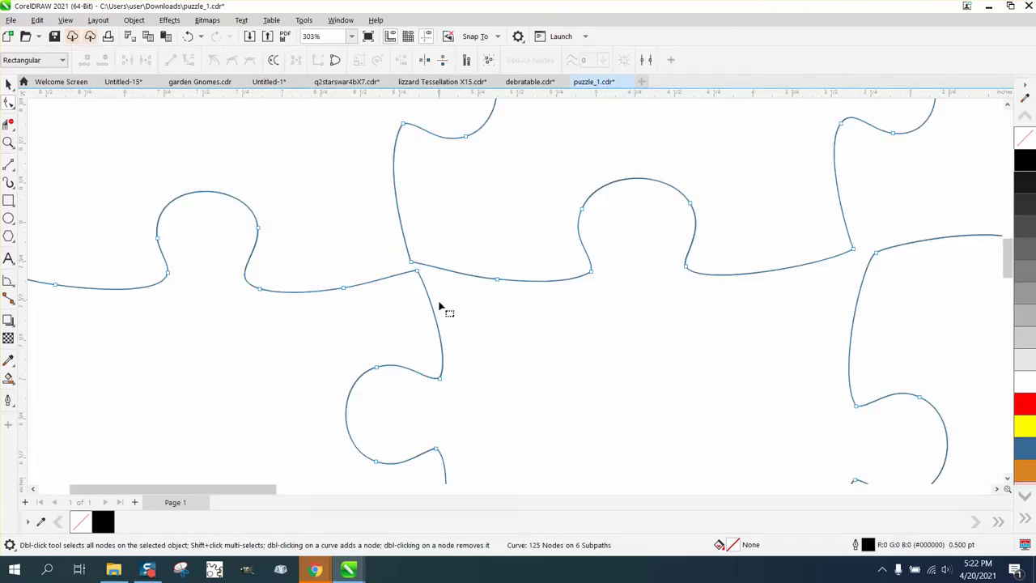
{"action": "left_click_drag", "start_coordinate": [412, 266], "coordinate": [422, 274]}
{"action": "scroll", "coordinate": [345, 304], "scroll_direction": "down", "scroll_amount": 1}
{"action": "scroll", "coordinate": [346, 304], "scroll_direction": "down", "scroll_amount": 1}
{"action": "scroll", "coordinate": [376, 318], "scroll_direction": "down", "scroll_amount": 1}
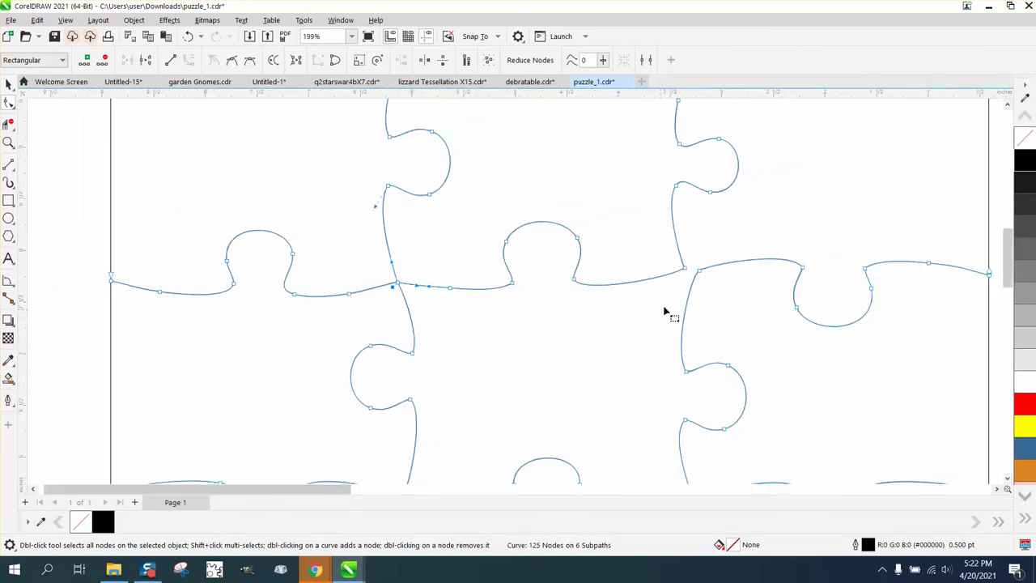
{"action": "left_click_drag", "start_coordinate": [693, 276], "coordinate": [696, 269]}
{"action": "scroll", "coordinate": [502, 275], "scroll_direction": "down", "scroll_amount": 4}
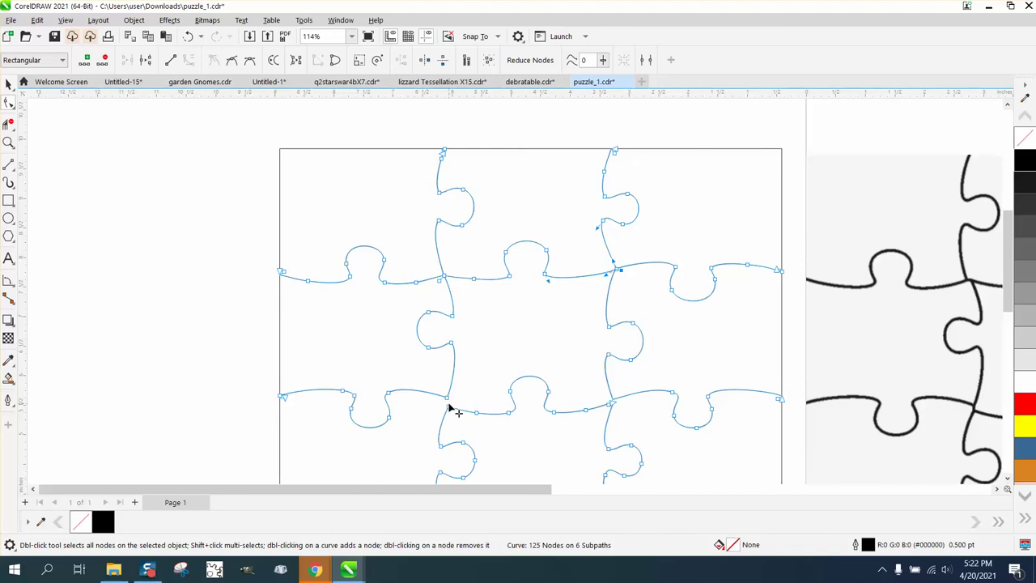
{"action": "left_click_drag", "start_coordinate": [447, 396], "coordinate": [450, 410]}
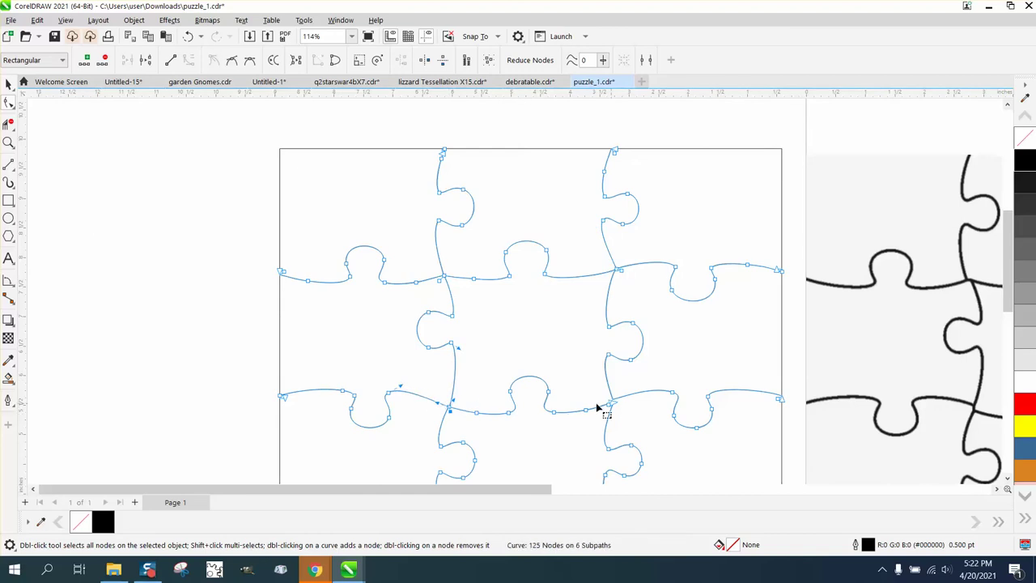
Step: Drag the lower-right junction node onto its intersection with the Shape tool
{"action": "left_click", "coordinate": [7, 142]}
{"action": "left_click_drag", "start_coordinate": [576, 366], "coordinate": [696, 430]}
{"action": "left_click", "coordinate": [8, 103]}
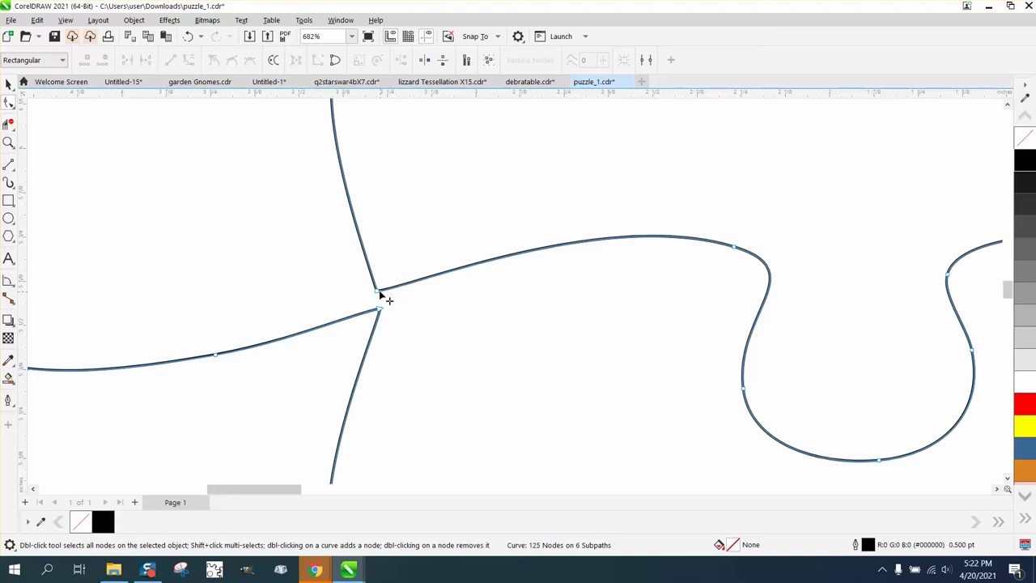
{"action": "left_click", "coordinate": [380, 298]}
{"action": "scroll", "coordinate": [303, 225], "scroll_direction": "down", "scroll_amount": 4}
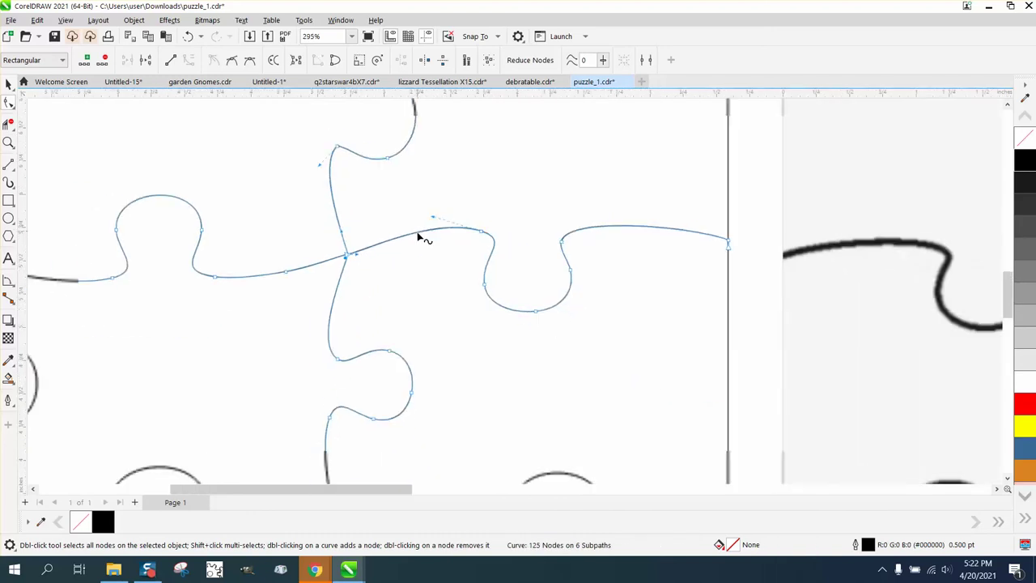
{"action": "left_click_drag", "start_coordinate": [380, 383], "coordinate": [374, 423]}
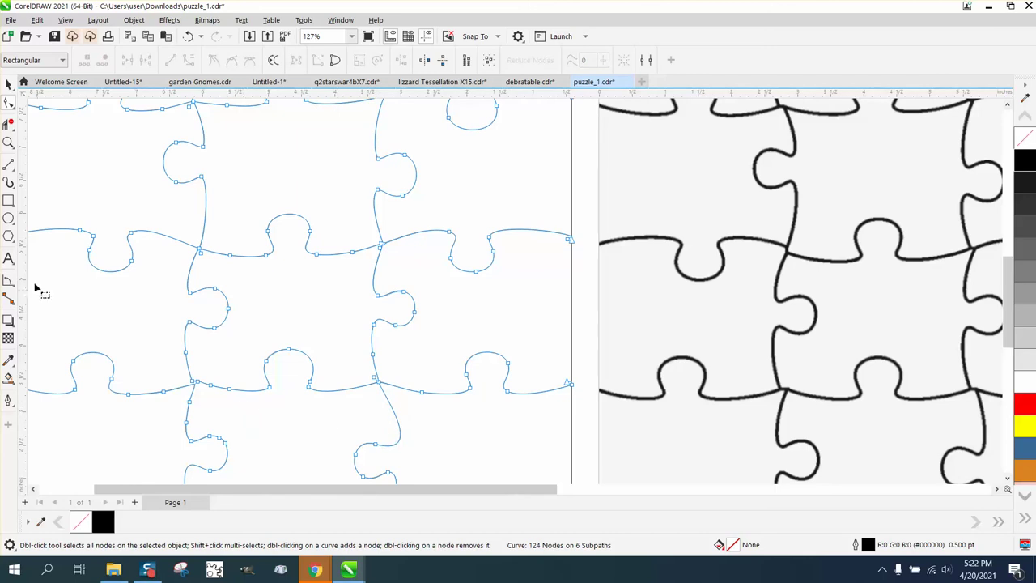
Step: Join the left junction's loose node, delete the leftover node, and zoom back out
{"action": "left_click", "coordinate": [8, 143]}
{"action": "left_click_drag", "start_coordinate": [153, 362], "coordinate": [268, 393]}
{"action": "left_click", "coordinate": [10, 103]}
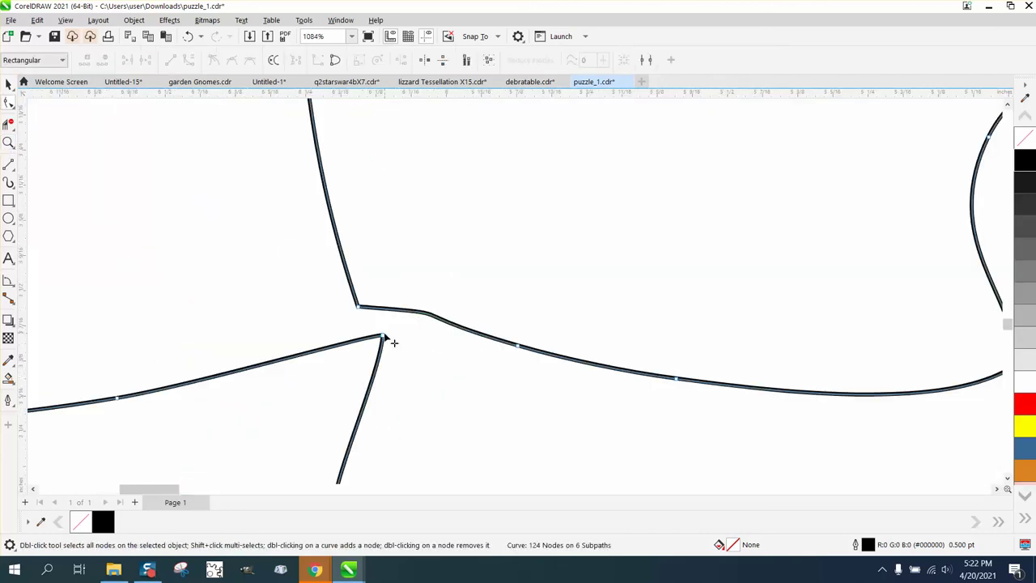
{"action": "left_click_drag", "start_coordinate": [382, 335], "coordinate": [360, 306]}
{"action": "scroll", "coordinate": [254, 346], "scroll_direction": "down", "scroll_amount": 2}
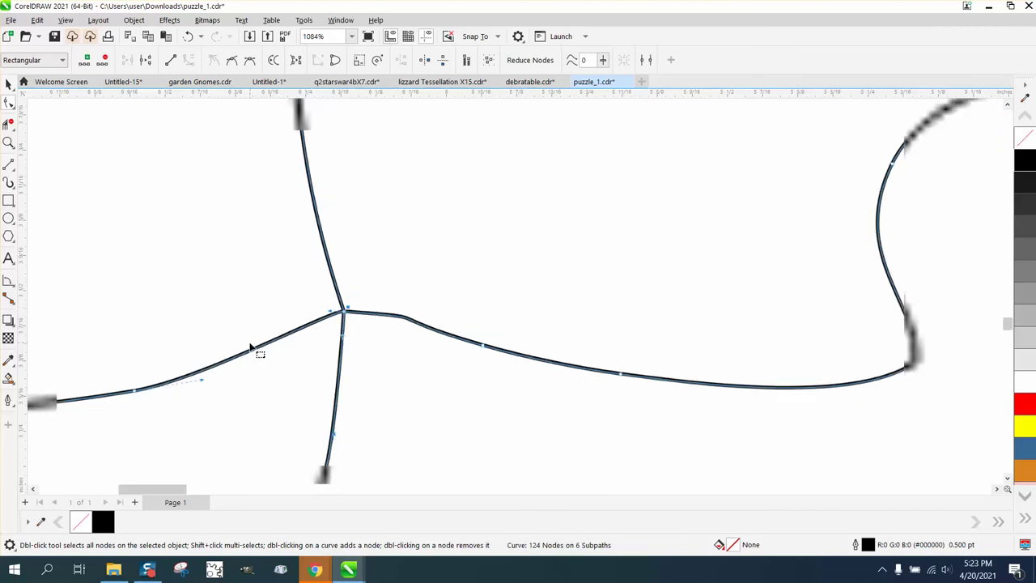
{"action": "left_click_drag", "start_coordinate": [141, 334], "coordinate": [198, 408]}
{"action": "key", "text": "Delete"}
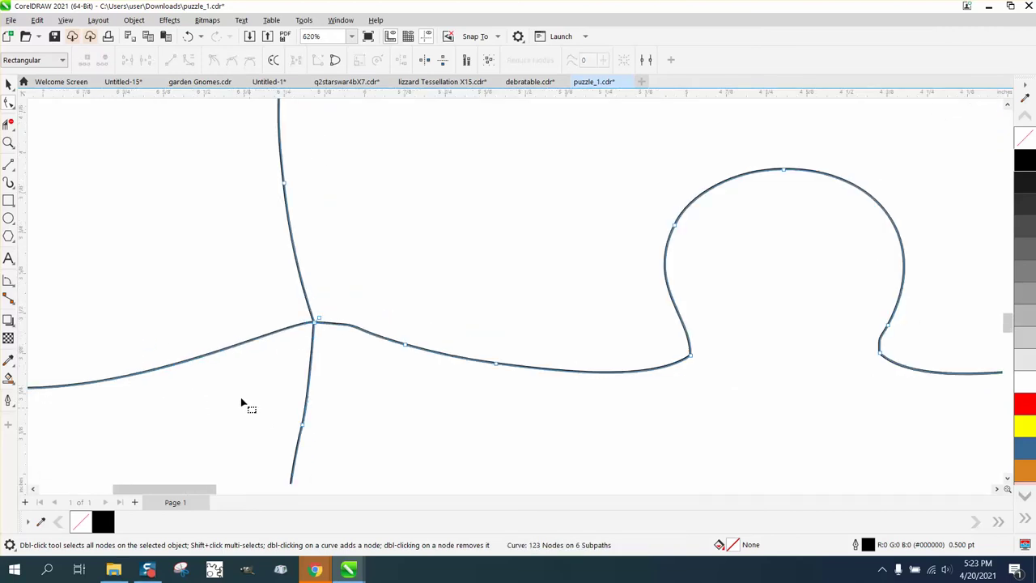
{"action": "scroll", "coordinate": [227, 373], "scroll_direction": "down", "scroll_amount": 2}
{"action": "scroll", "coordinate": [226, 374], "scroll_direction": "down", "scroll_amount": 2}
{"action": "scroll", "coordinate": [233, 372], "scroll_direction": "down", "scroll_amount": 1}
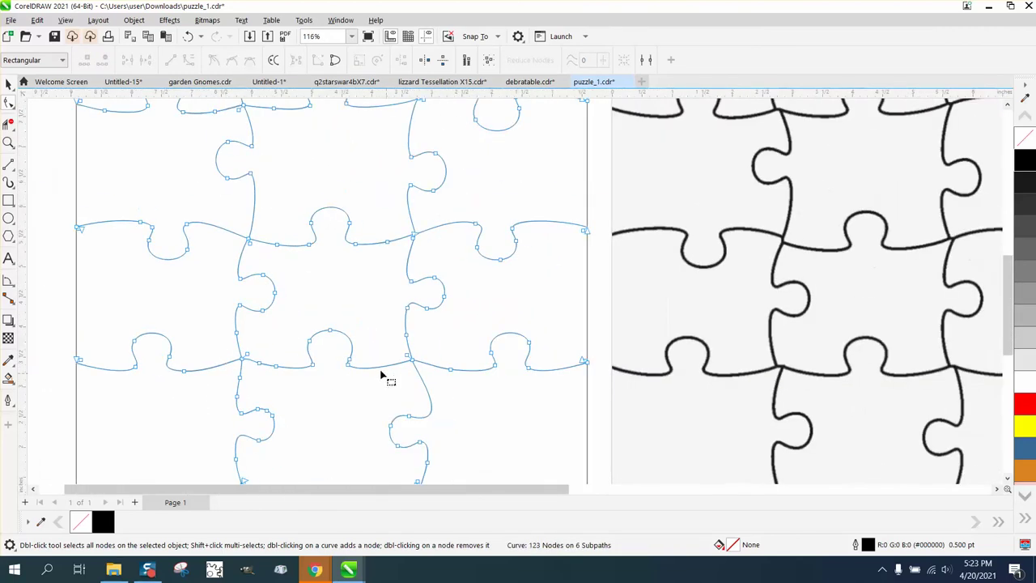
{"action": "scroll", "coordinate": [386, 377], "scroll_direction": "down", "scroll_amount": 1}
{"action": "scroll", "coordinate": [327, 344], "scroll_direction": "down", "scroll_amount": 1}
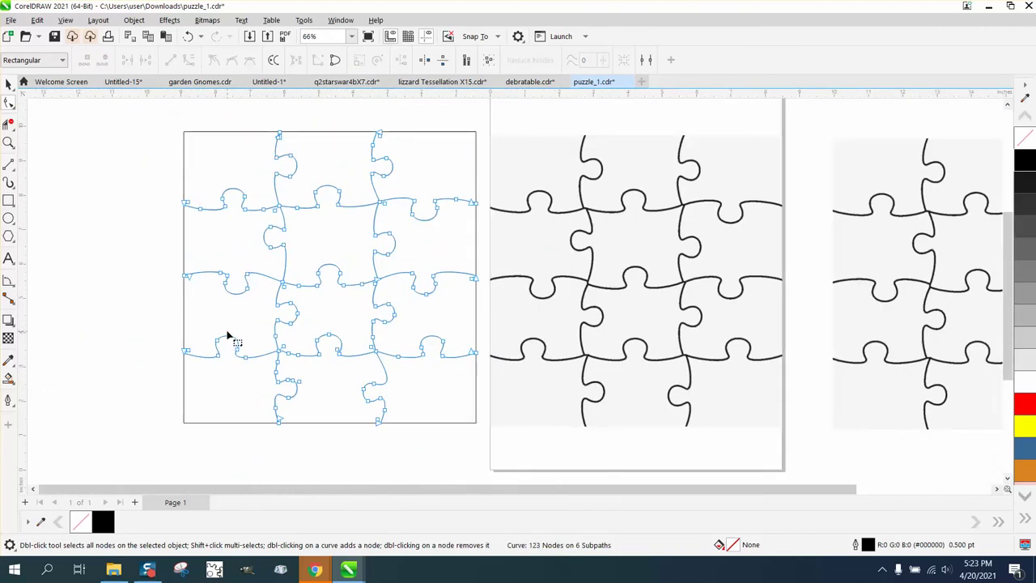
{"action": "left_click", "coordinate": [8, 378]}
Step: Try Smart Fill on the centre piece, then undo it and clear the selection
{"action": "left_click", "coordinate": [319, 240]}
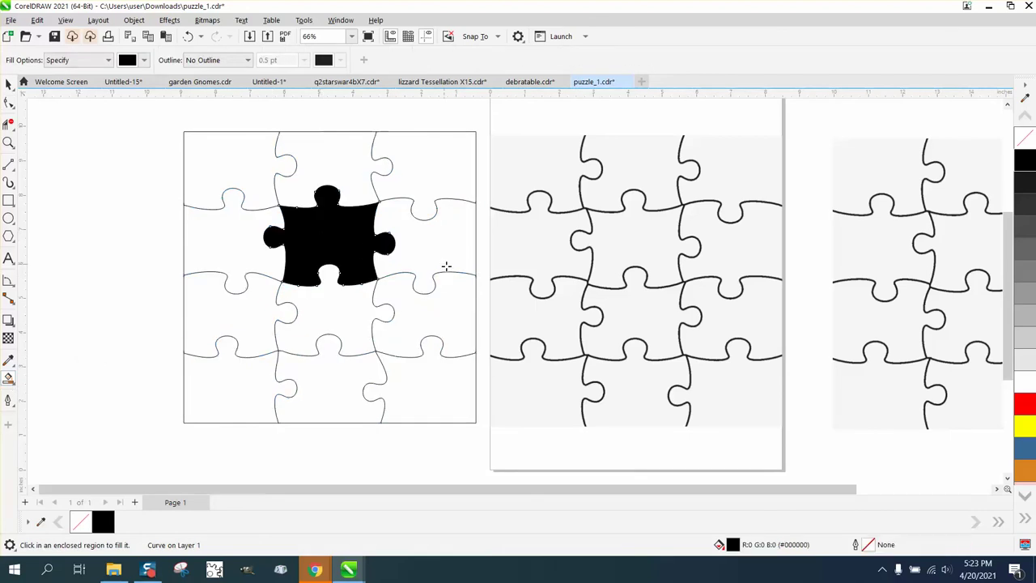
{"action": "scroll", "coordinate": [446, 266], "scroll_direction": "down", "scroll_amount": 1}
{"action": "left_click", "coordinate": [8, 83]}
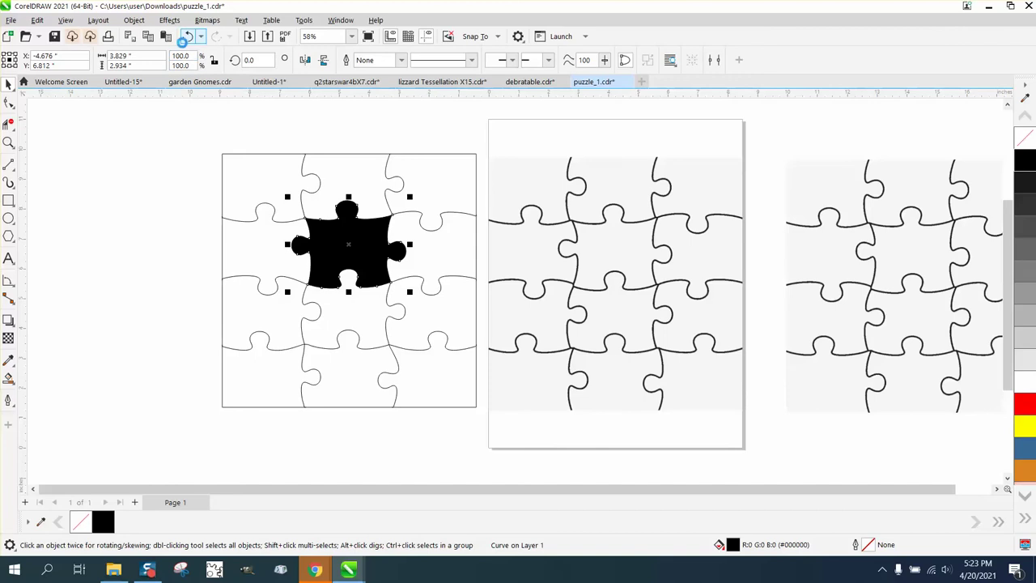
{"action": "left_click", "coordinate": [186, 38]}
{"action": "left_click_drag", "start_coordinate": [207, 141], "coordinate": [494, 418]}
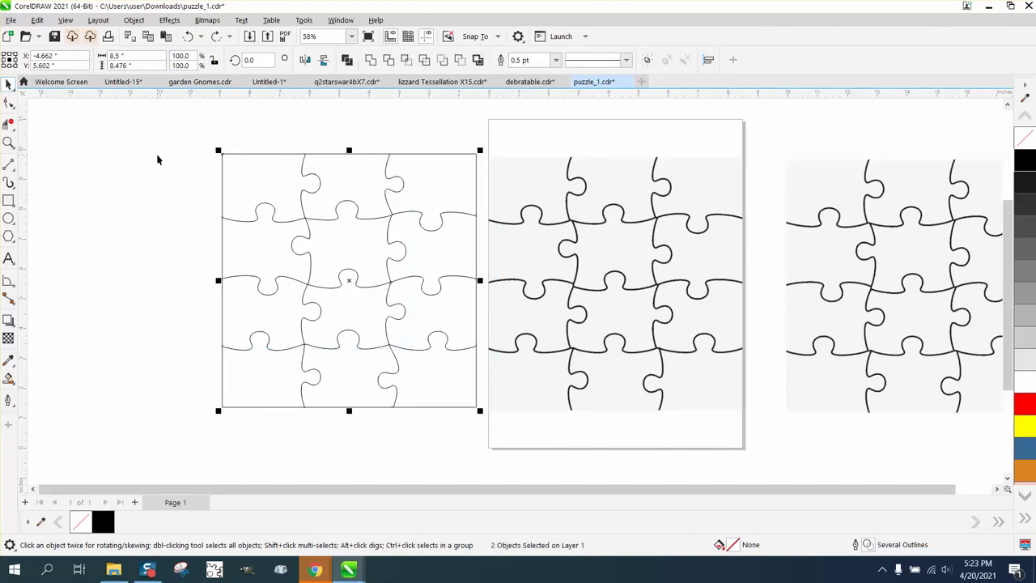
{"action": "left_click", "coordinate": [196, 143]}
Step: Set the nudge distance to 9, then Smart Fill the left and top-middle pieces, nudging each left
{"action": "left_click", "coordinate": [414, 63]}
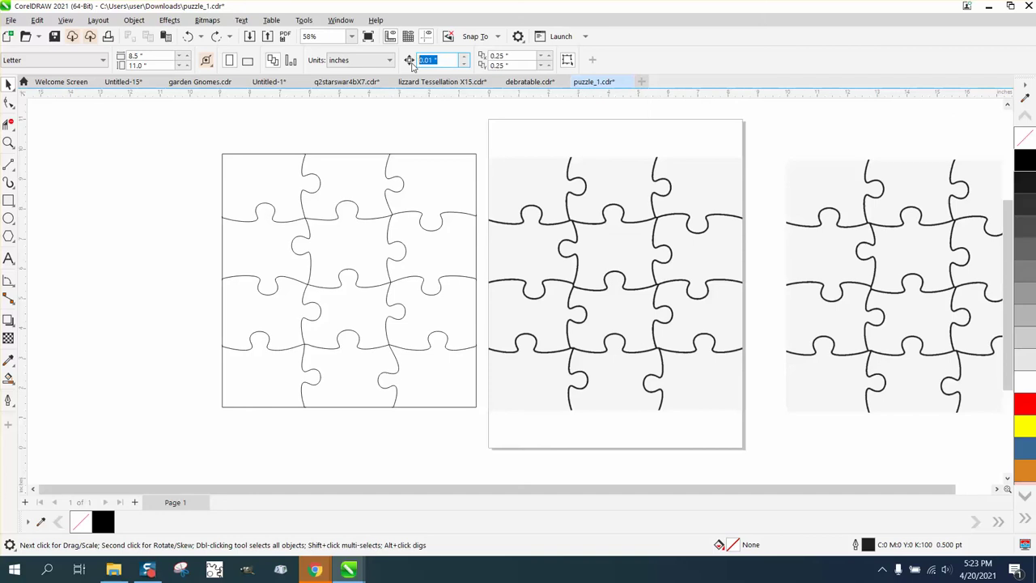
{"action": "type", "text": "9"}
{"action": "left_click", "coordinate": [9, 384]}
{"action": "left_click", "coordinate": [261, 370]}
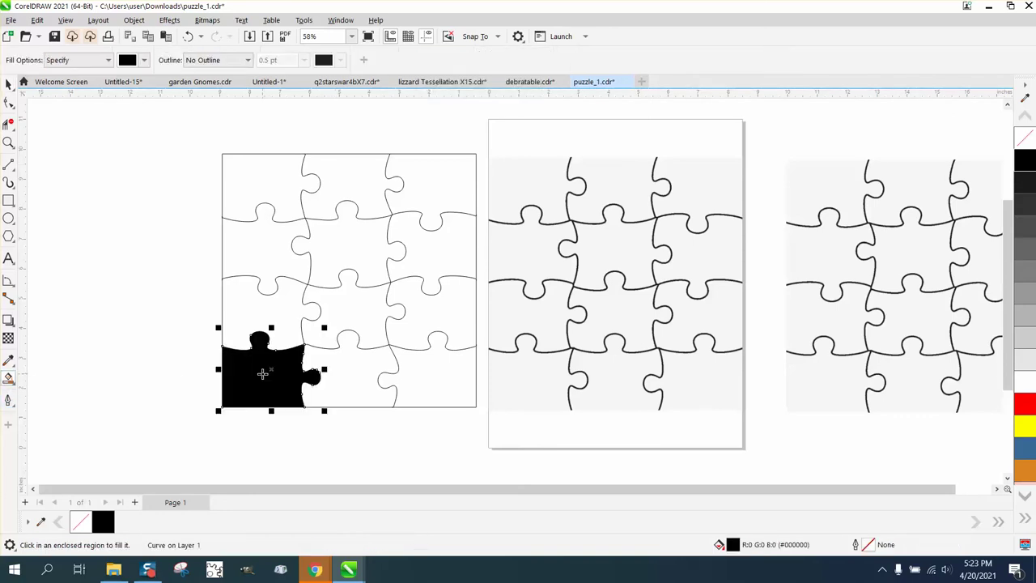
{"action": "key", "text": "Left"}
{"action": "left_click", "coordinate": [271, 328]}
{"action": "key", "text": "Left"}
{"action": "left_click", "coordinate": [273, 271]}
{"action": "key", "text": "Left"}
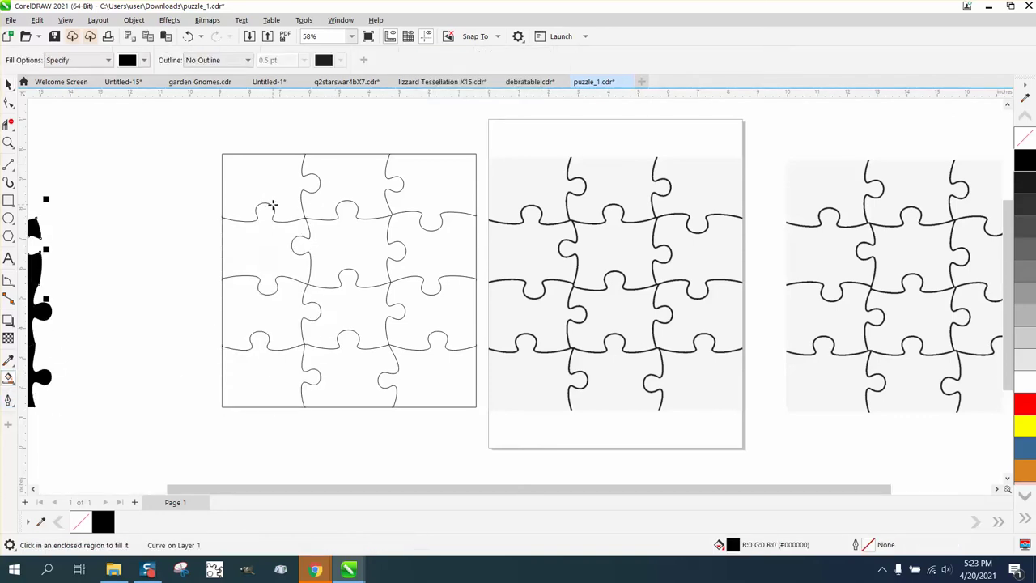
{"action": "left_click", "coordinate": [267, 203]}
{"action": "key", "text": "Left"}
{"action": "left_click", "coordinate": [321, 198]}
{"action": "key", "text": "Left"}
Step: Smart Fill the centre, bottom and right-hand pieces, repeating the left nudge with Ctrl+R
{"action": "left_click", "coordinate": [360, 242]}
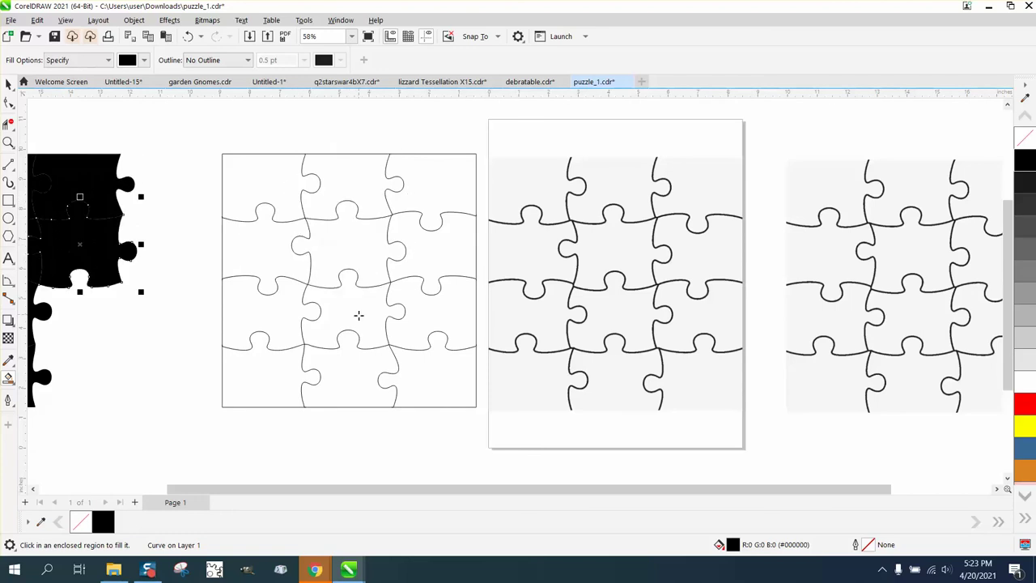
{"action": "left_click", "coordinate": [358, 315]}
{"action": "key", "text": "ctrl+r"}
{"action": "left_click", "coordinate": [352, 360]}
{"action": "key", "text": "ctrl+r"}
{"action": "left_click", "coordinate": [418, 370]}
{"action": "key", "text": "ctrl+r"}
{"action": "left_click", "coordinate": [433, 312]}
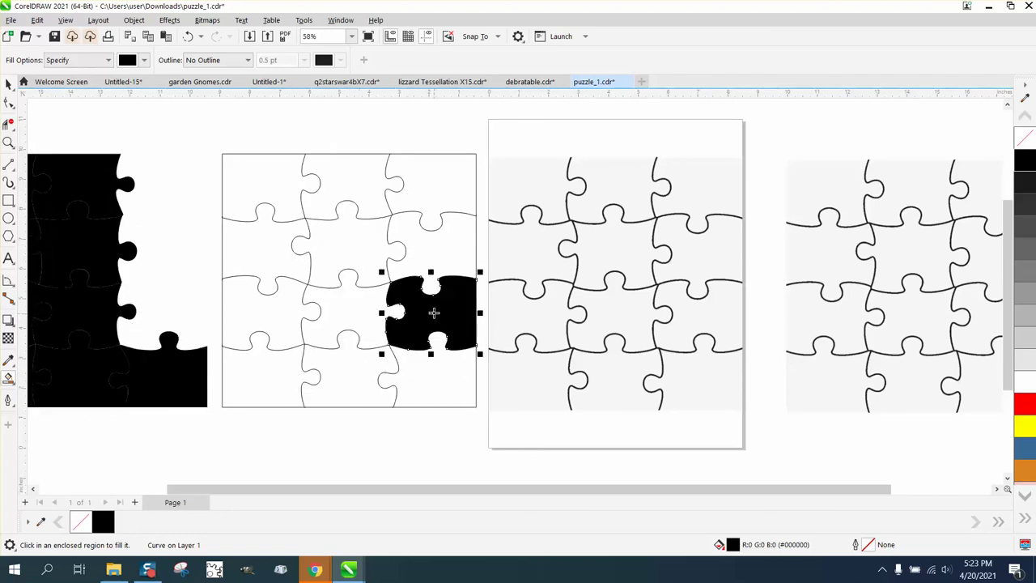
{"action": "key", "text": "ctrl+r"}
{"action": "left_click", "coordinate": [434, 264]}
{"action": "key", "text": "ctrl+r"}
{"action": "left_click", "coordinate": [442, 189]}
{"action": "key", "text": "ctrl+r"}
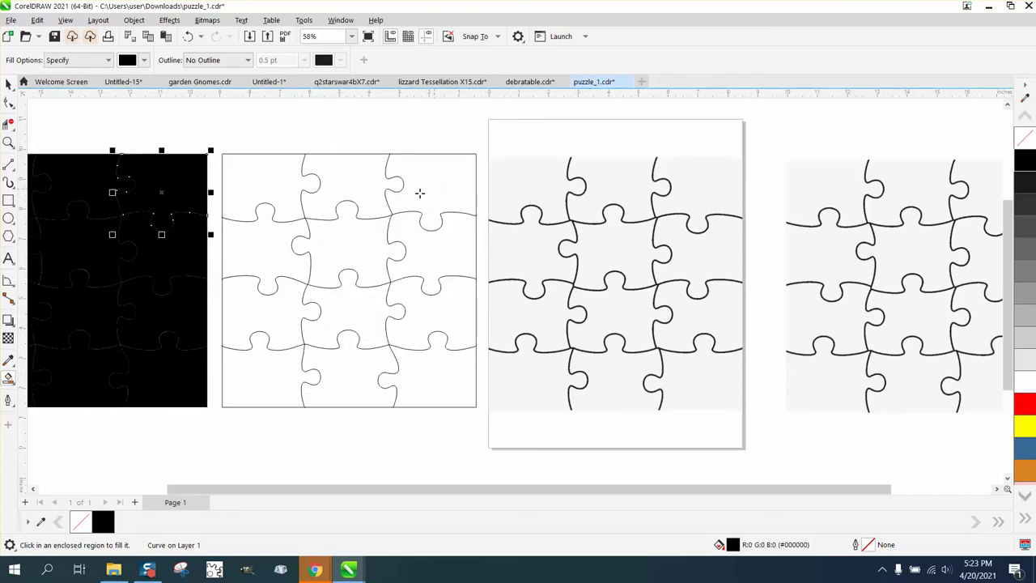
{"action": "scroll", "coordinate": [474, 324], "scroll_direction": "down", "scroll_amount": 2}
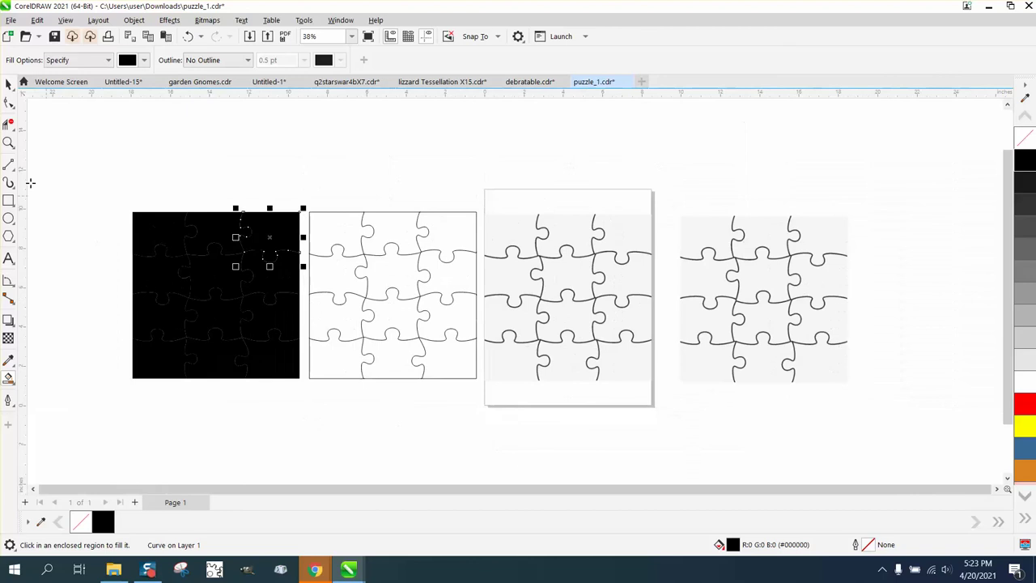
Step: Remove the fill from all puzzle pieces and give them black outlines
{"action": "left_click", "coordinate": [9, 83]}
{"action": "left_click_drag", "start_coordinate": [119, 178], "coordinate": [308, 401]}
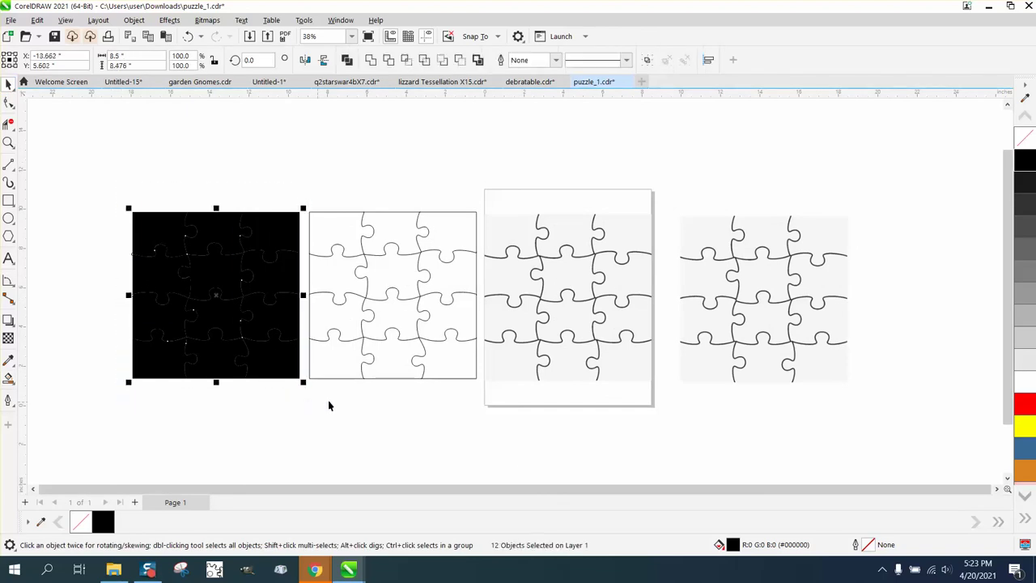
{"action": "left_click", "coordinate": [1024, 139]}
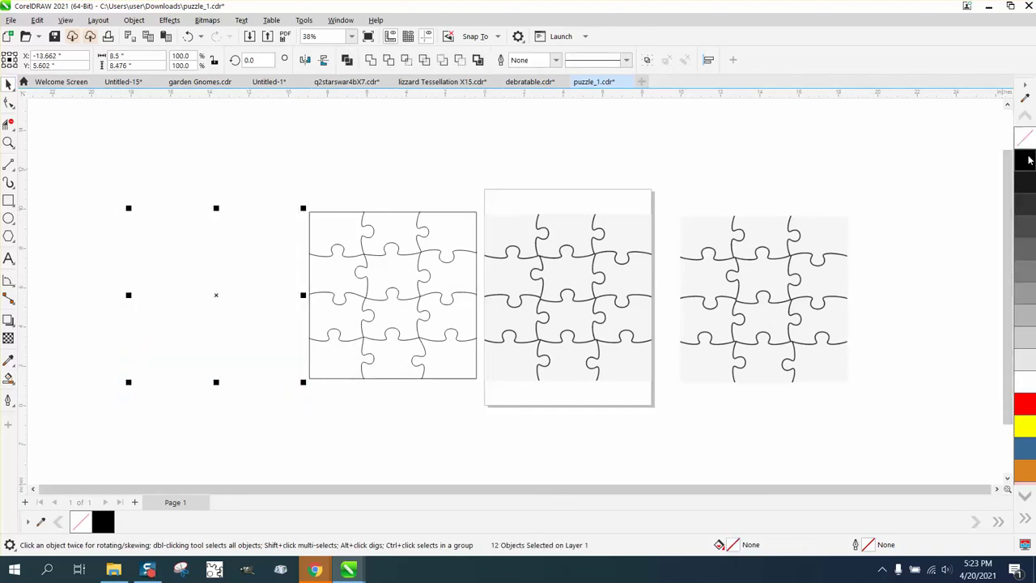
{"action": "right_click", "coordinate": [1023, 161]}
Step: Zoom in on the first puzzle, drag one piece out to confirm it's separate, then undo both moves
{"action": "left_click", "coordinate": [8, 143]}
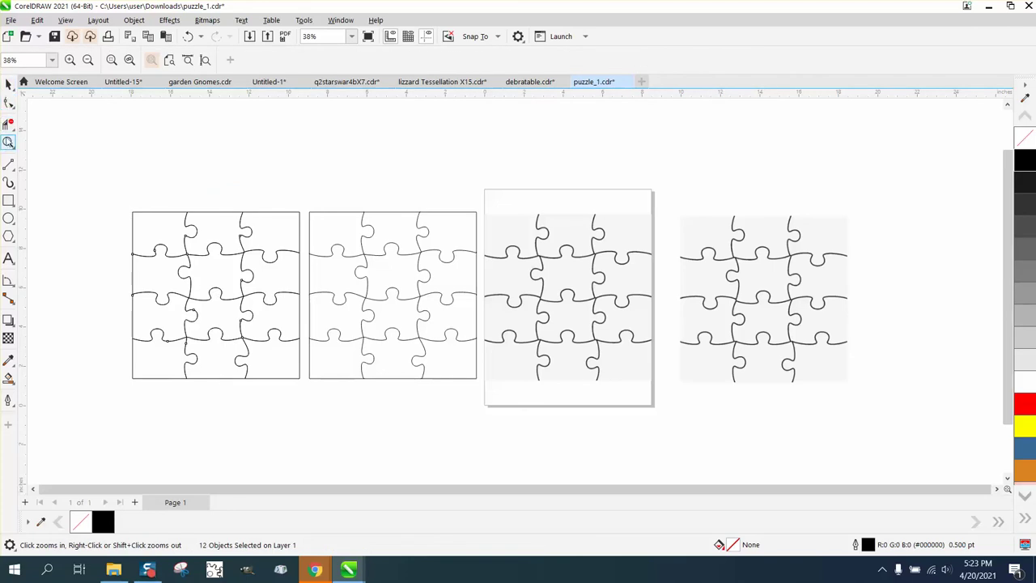
{"action": "left_click", "coordinate": [10, 146]}
{"action": "left_click", "coordinate": [142, 215]}
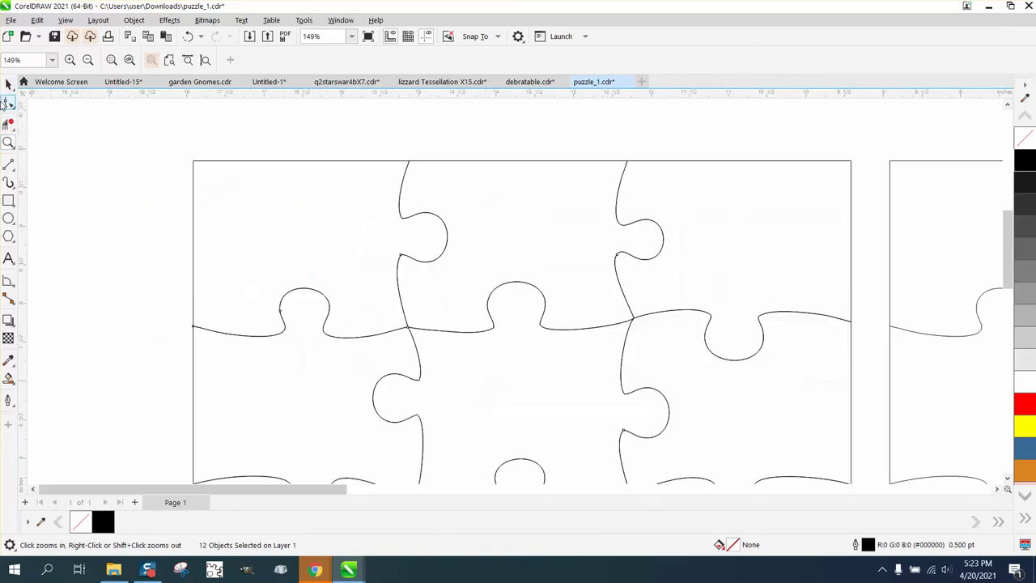
{"action": "left_click", "coordinate": [9, 85]}
{"action": "left_click", "coordinate": [397, 182]}
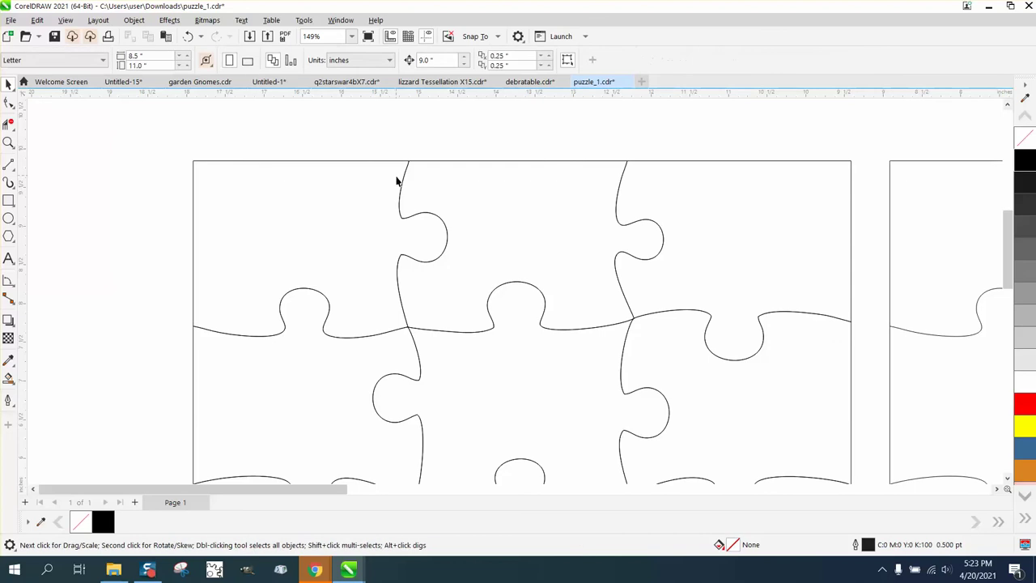
{"action": "left_click_drag", "start_coordinate": [402, 188], "coordinate": [161, 130]}
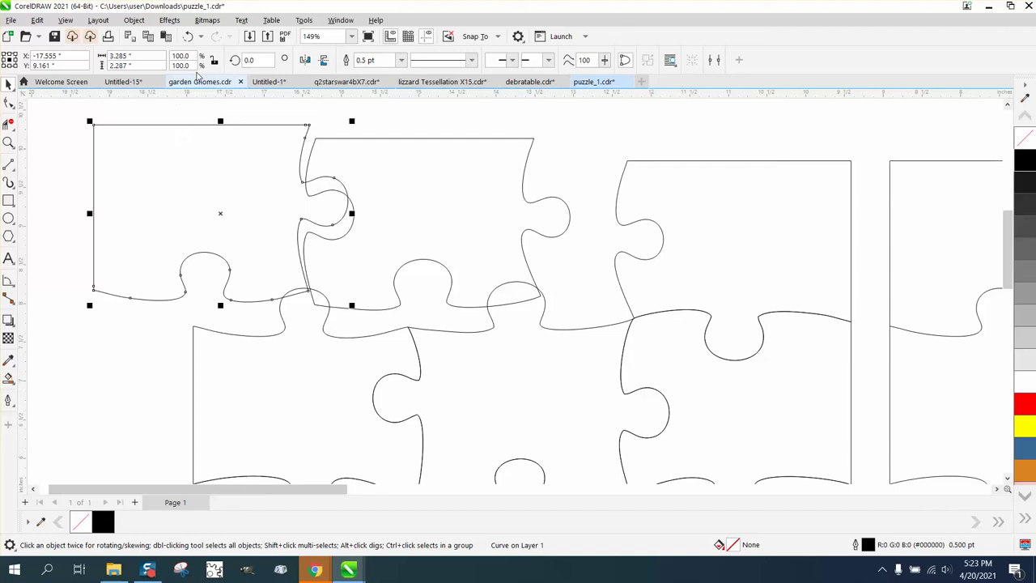
{"action": "left_click", "coordinate": [187, 36]}
{"action": "left_click", "coordinate": [187, 36]}
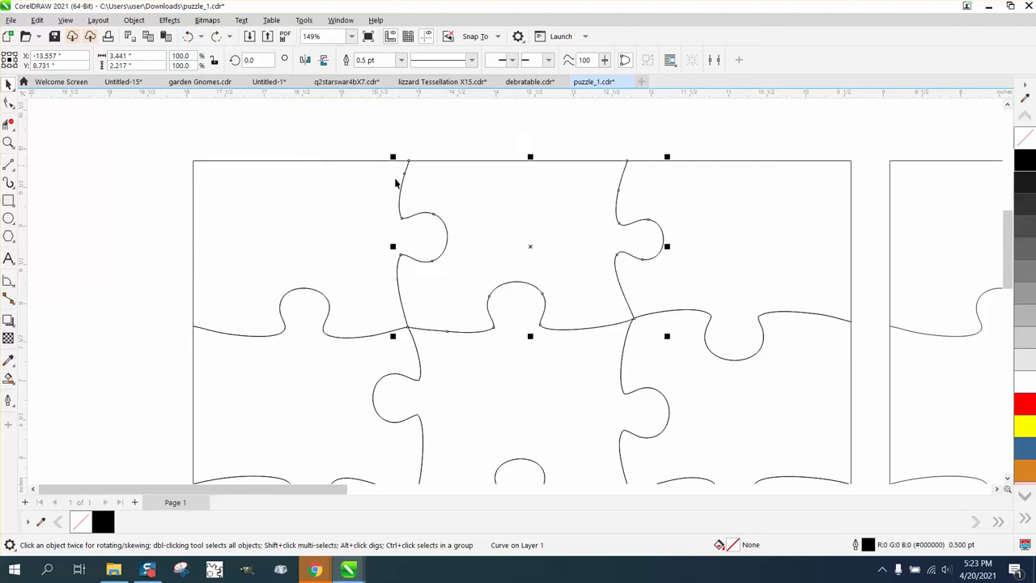
{"action": "scroll", "coordinate": [267, 188], "scroll_direction": "down", "scroll_amount": 5}
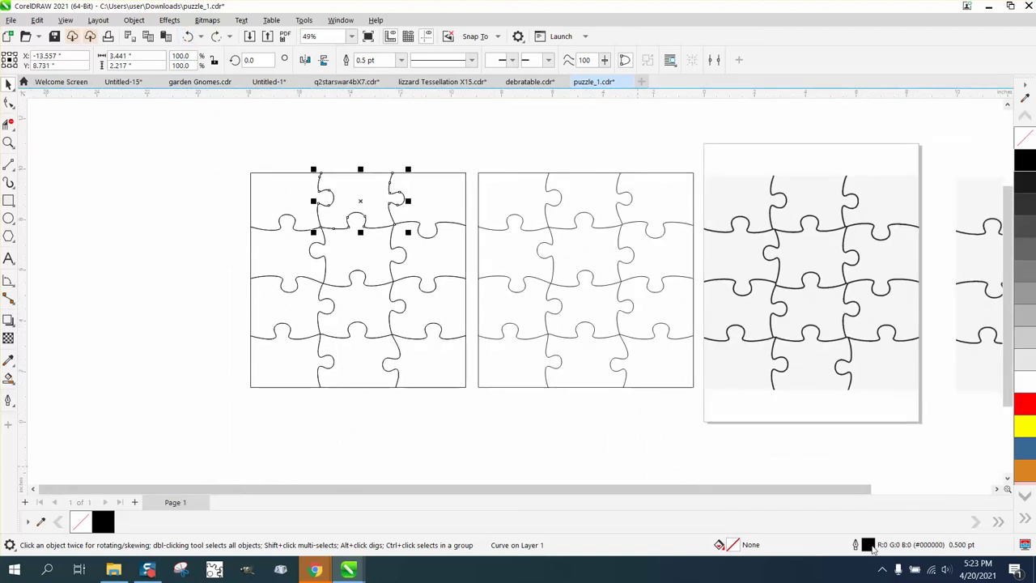
Step: Set the outline of every left-puzzle piece to a red Hairline in the Outline Pen dialog
{"action": "left_click_drag", "start_coordinate": [247, 155], "coordinate": [473, 400]}
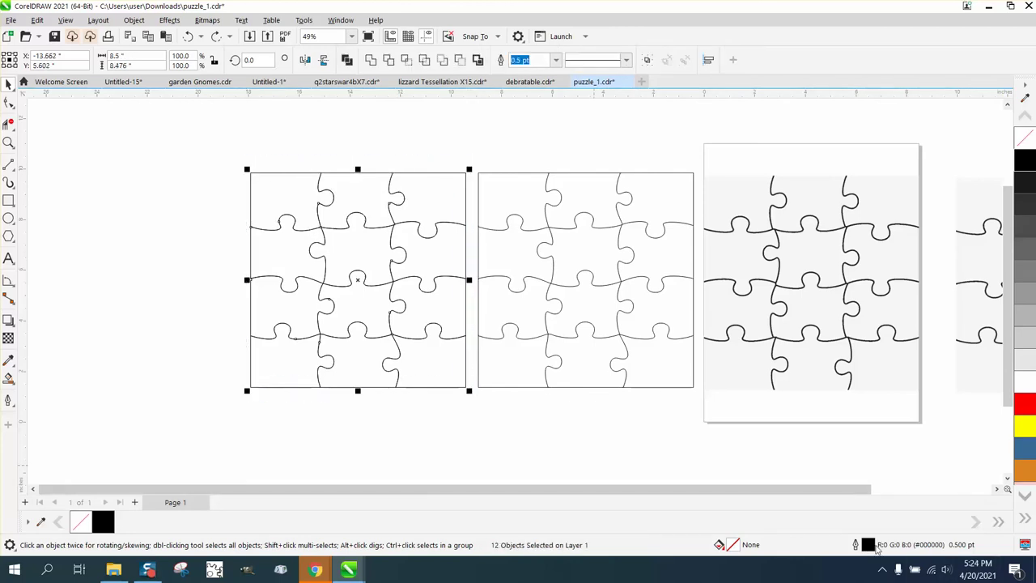
{"action": "double_click", "coordinate": [867, 545]}
{"action": "left_click", "coordinate": [436, 237]}
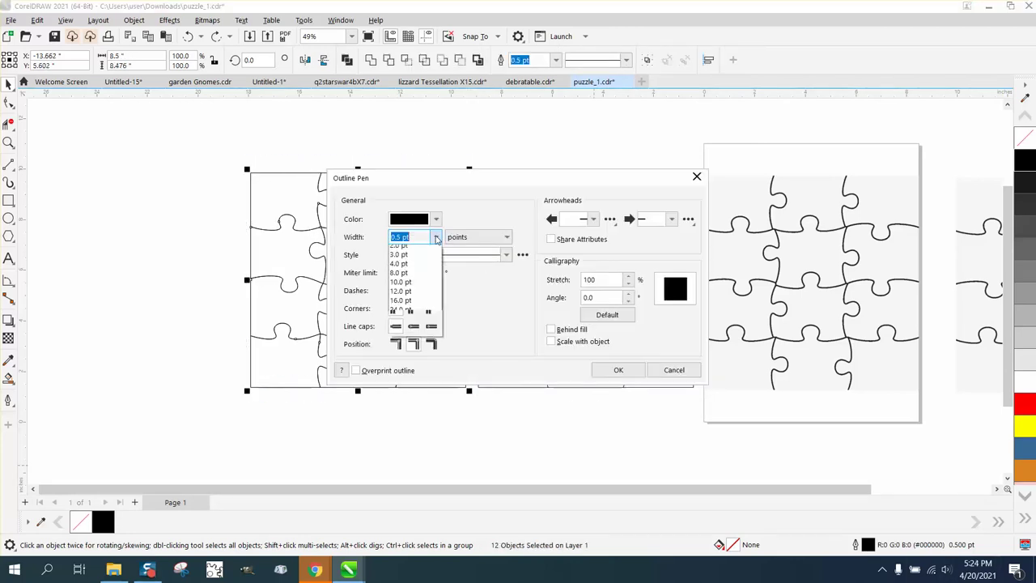
{"action": "left_click", "coordinate": [401, 247]}
{"action": "left_click", "coordinate": [436, 219]}
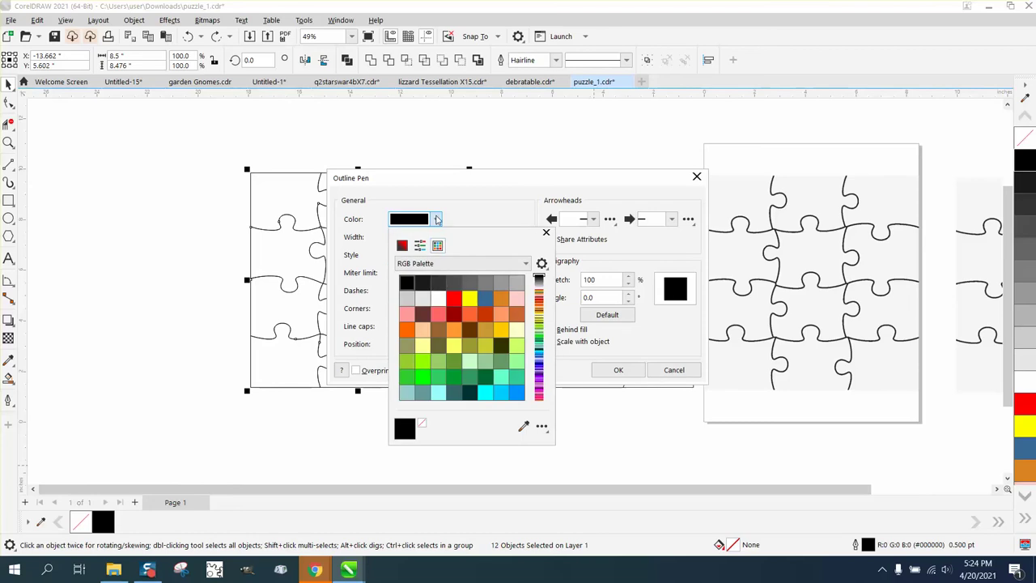
{"action": "left_click", "coordinate": [454, 297]}
{"action": "left_click", "coordinate": [618, 371]}
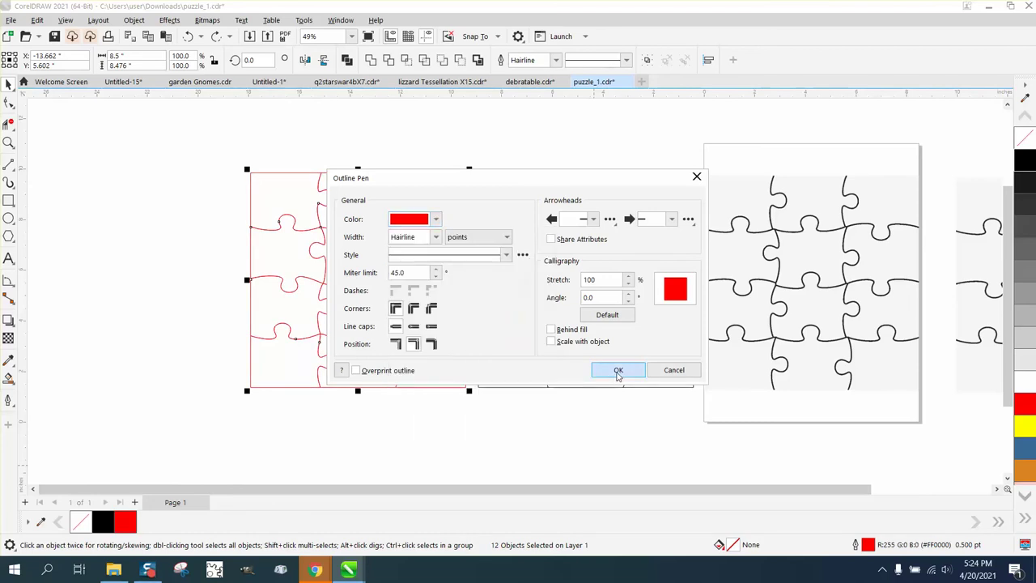
{"action": "left_click", "coordinate": [618, 371]}
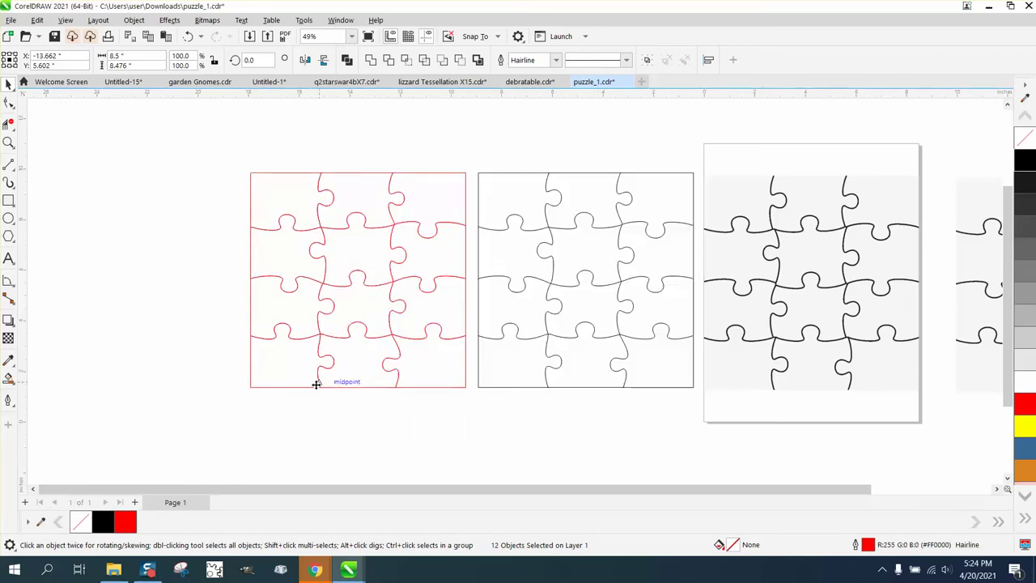
{"action": "left_click", "coordinate": [9, 142]}
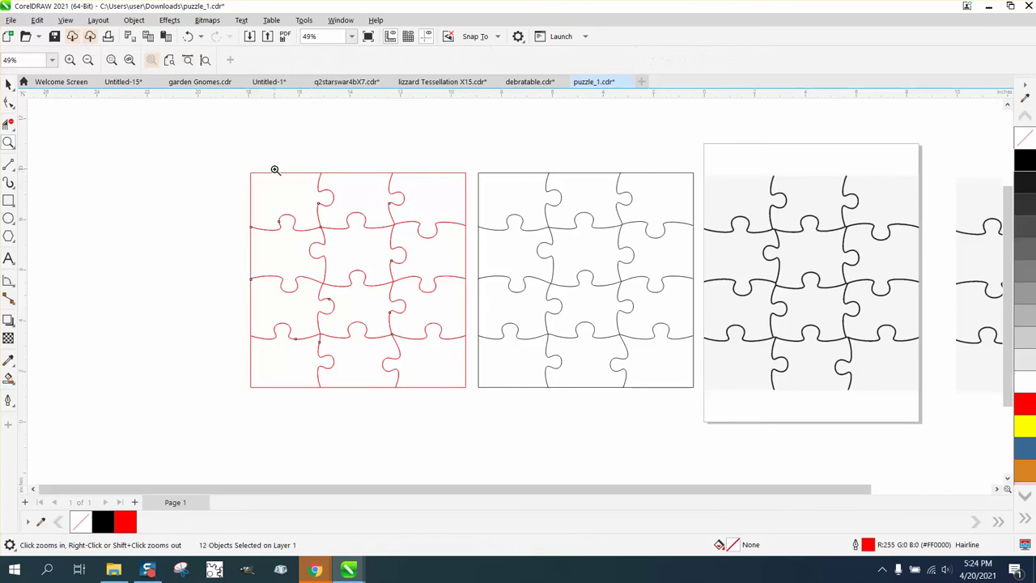
{"action": "left_click_drag", "start_coordinate": [428, 284], "coordinate": [427, 284]}
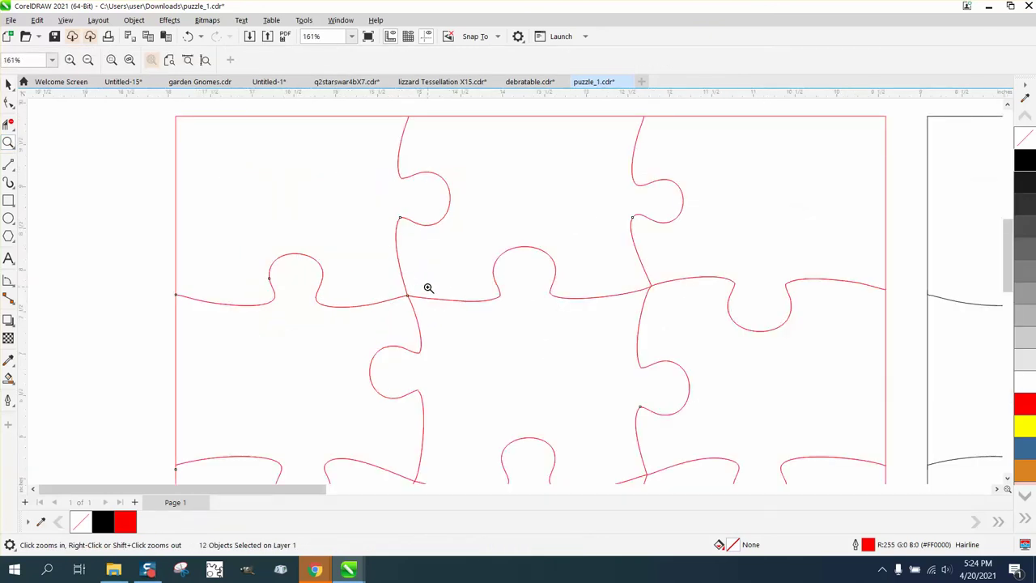
{"action": "left_click", "coordinate": [7, 85]}
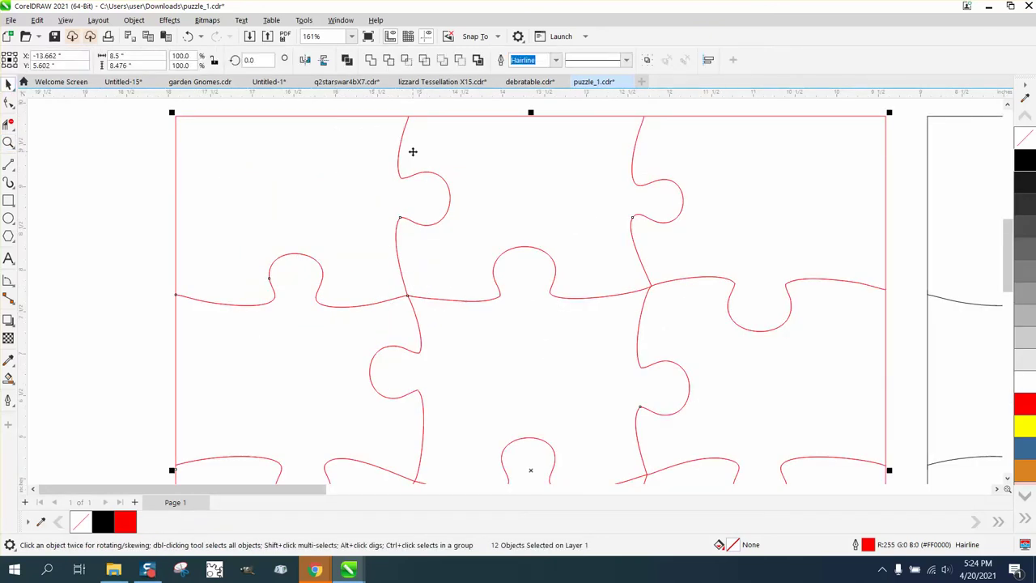
{"action": "scroll", "coordinate": [315, 148], "scroll_direction": "down", "scroll_amount": 3}
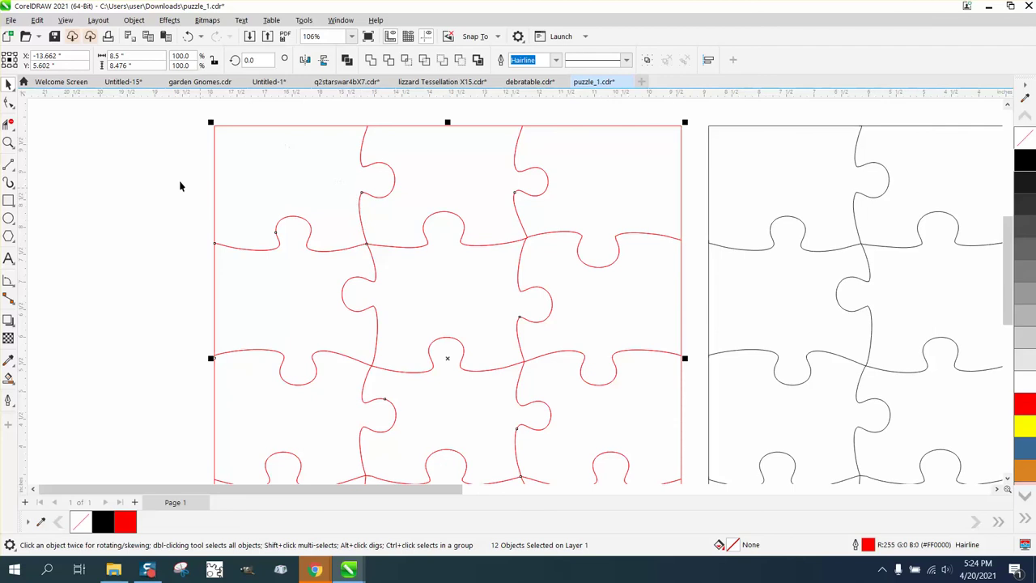
{"action": "left_click", "coordinate": [12, 143]}
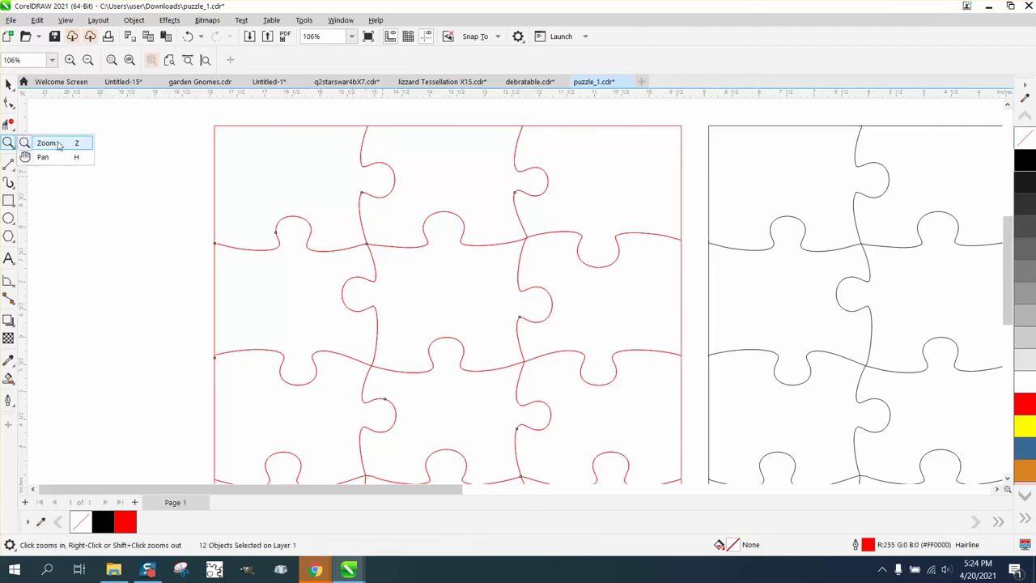
{"action": "left_click_drag", "start_coordinate": [437, 184], "coordinate": [438, 183]}
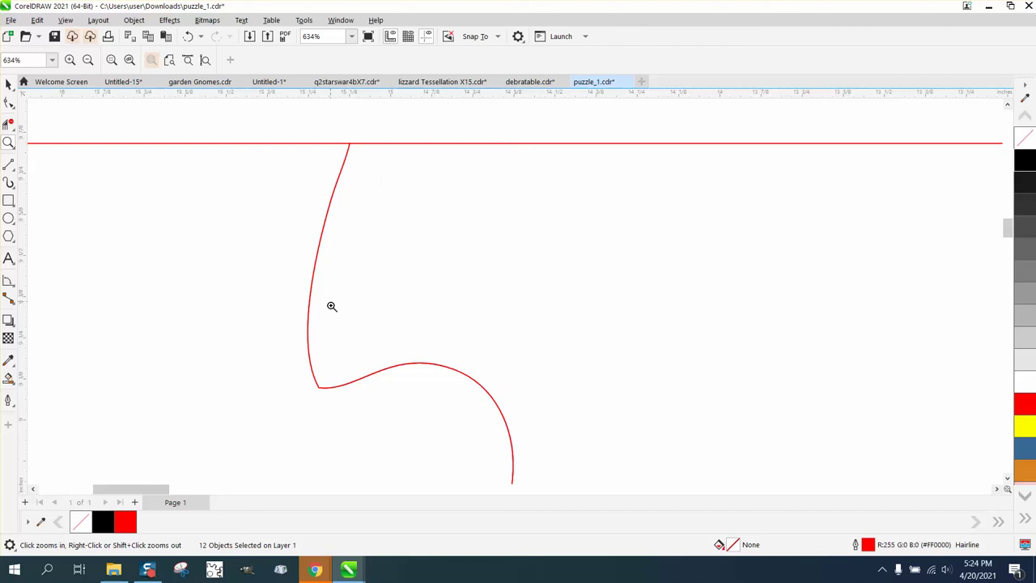
{"action": "scroll", "coordinate": [322, 322], "scroll_direction": "down", "scroll_amount": 6}
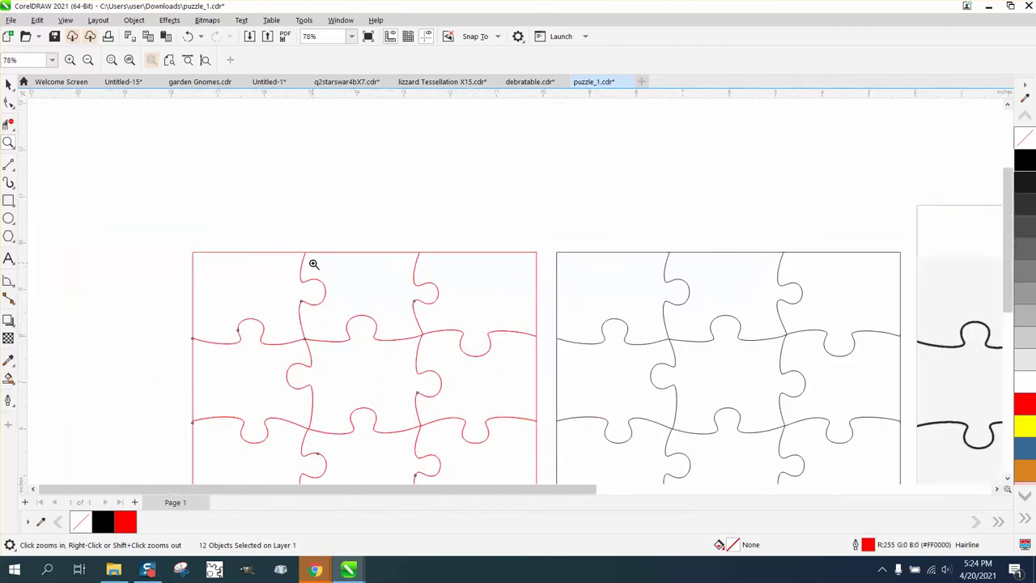
{"action": "scroll", "coordinate": [343, 277], "scroll_direction": "down", "scroll_amount": 1}
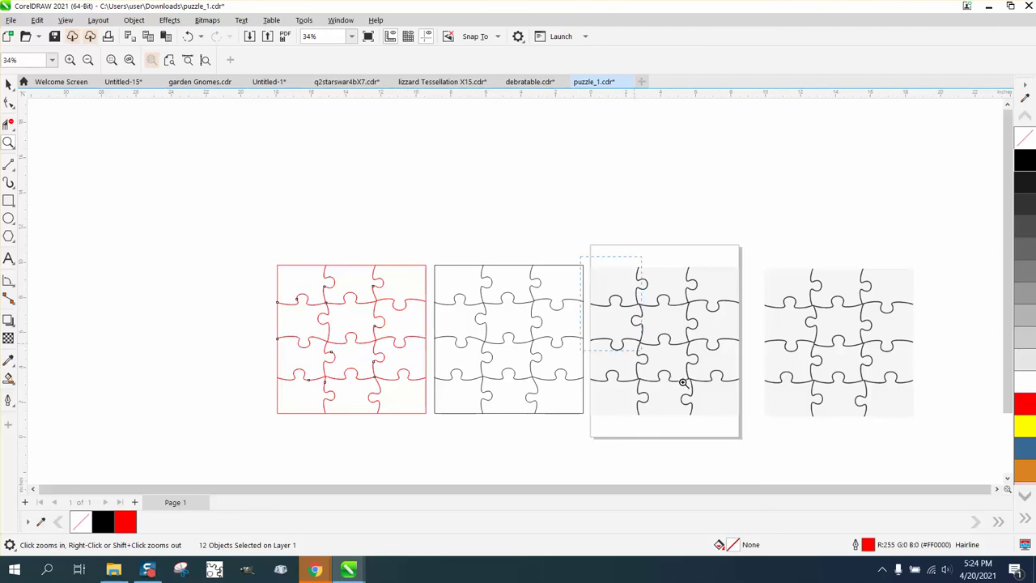
{"action": "left_click", "coordinate": [756, 432]}
{"action": "scroll", "coordinate": [507, 307], "scroll_direction": "down", "scroll_amount": 5}
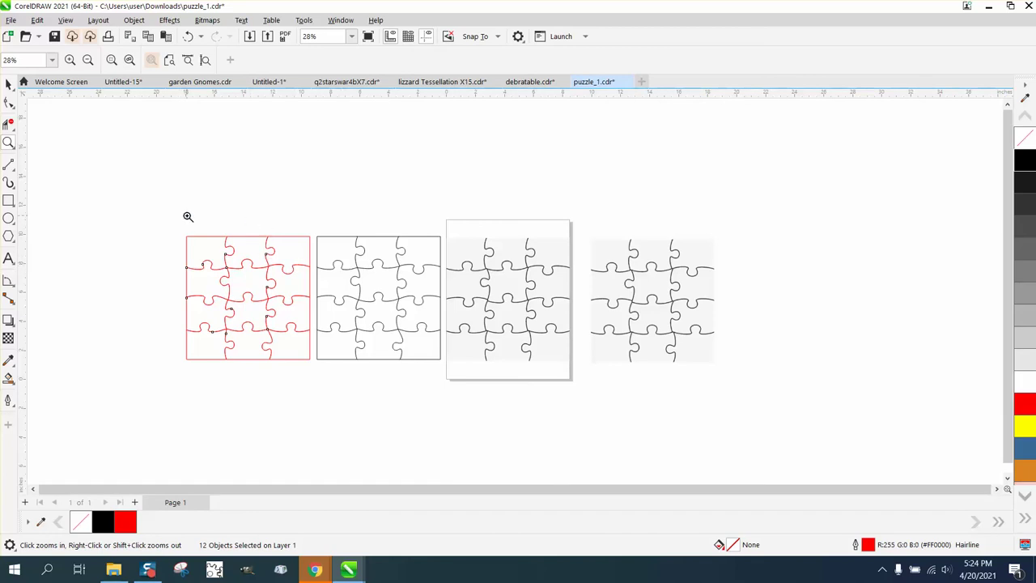
{"action": "left_click_drag", "start_coordinate": [177, 226], "coordinate": [345, 369]}
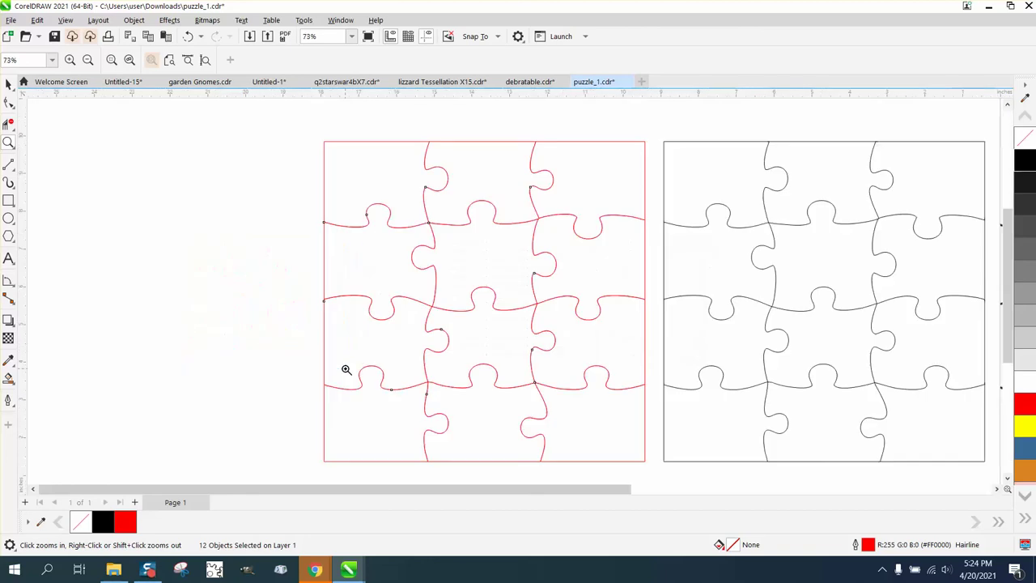